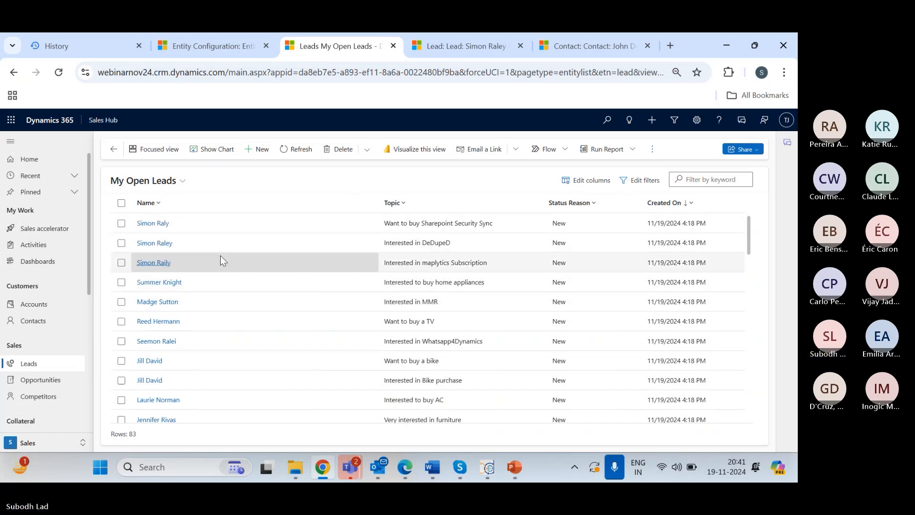
Show the duplicates of the open lead record and start merging all three duplicate leads into it
{"action": "left_click", "coordinate": [399, 203]}
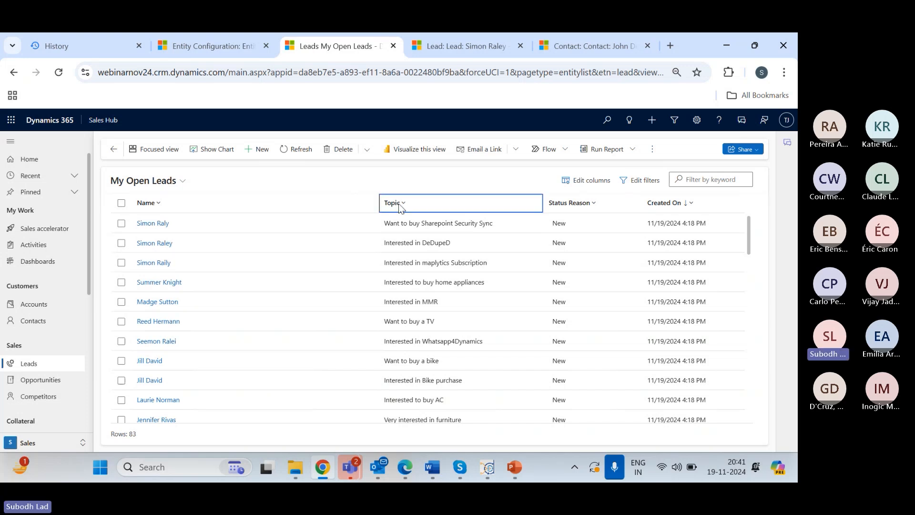
{"action": "left_click", "coordinate": [491, 48]}
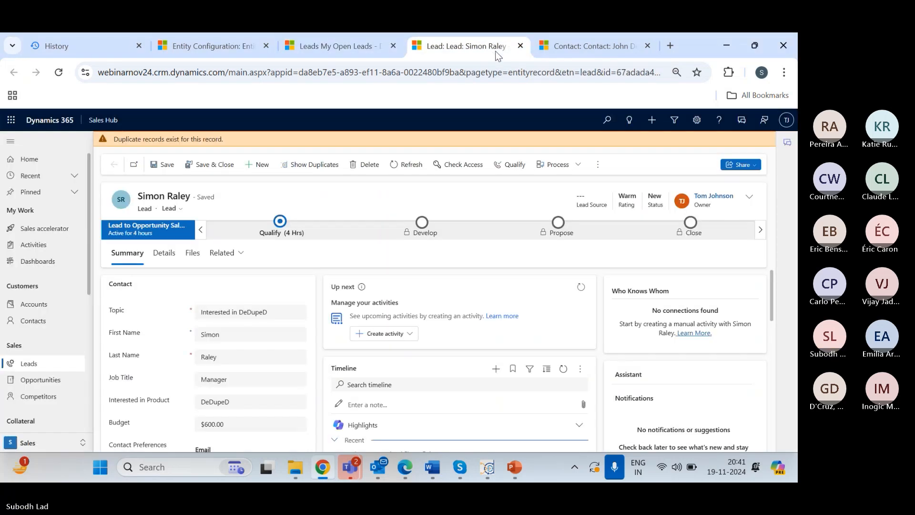
{"action": "left_click", "coordinate": [299, 167]}
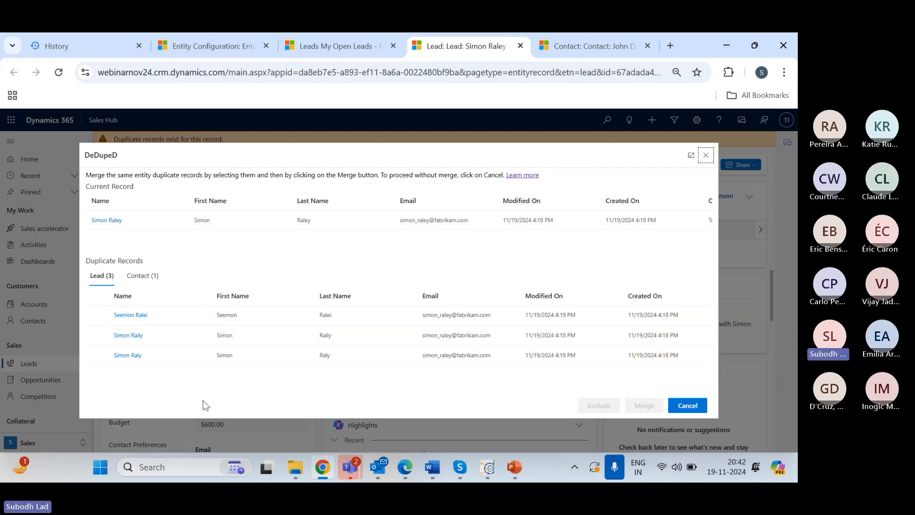
{"action": "left_click", "coordinate": [98, 296]}
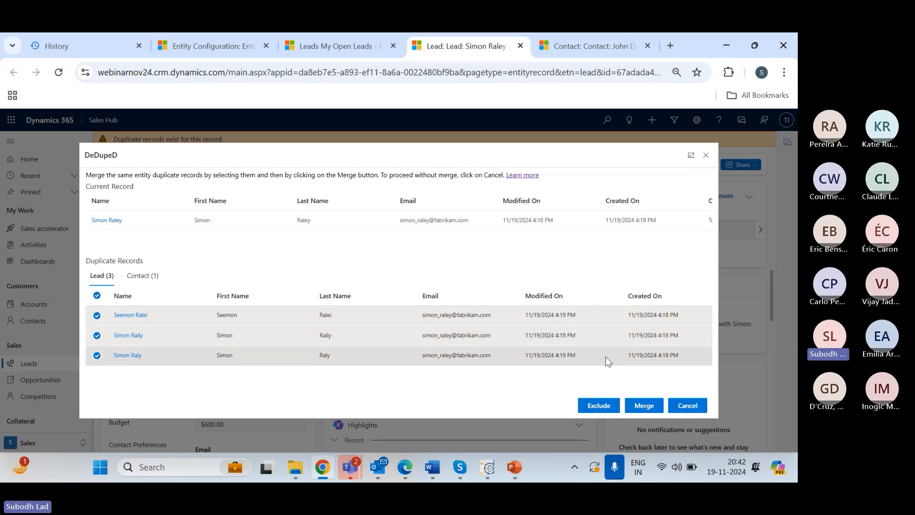
{"action": "left_click", "coordinate": [644, 406]}
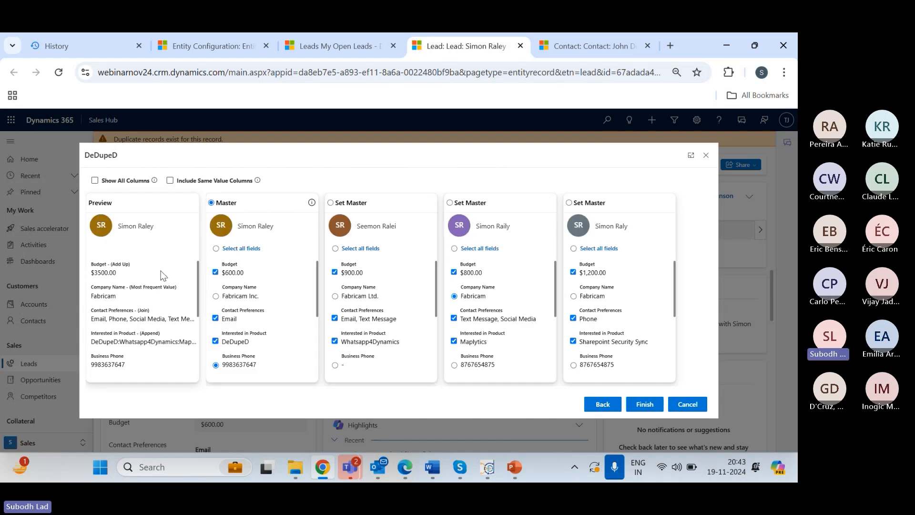
Review the lead merge fields and choose Product Manager as the merged lead's job title
{"action": "scroll", "coordinate": [162, 275], "scroll_direction": "down", "scroll_amount": 3}
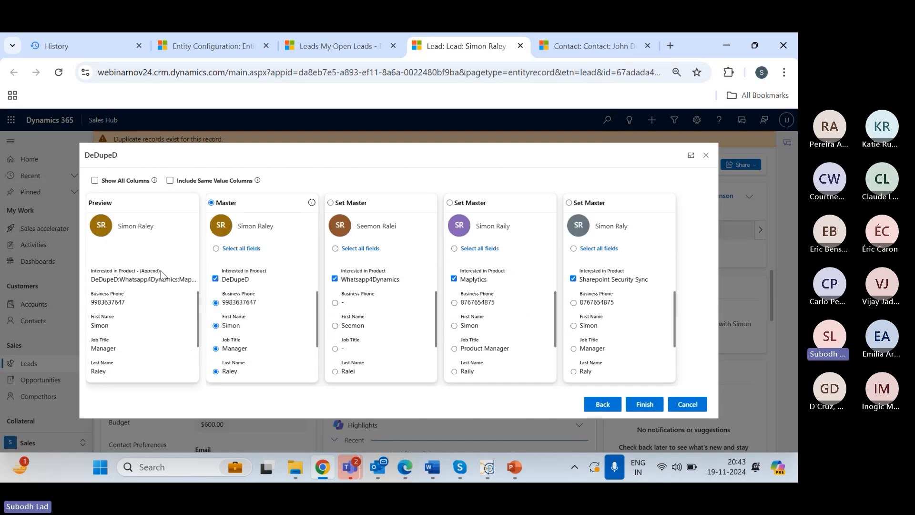
{"action": "scroll", "coordinate": [162, 275], "scroll_direction": "up", "scroll_amount": 3}
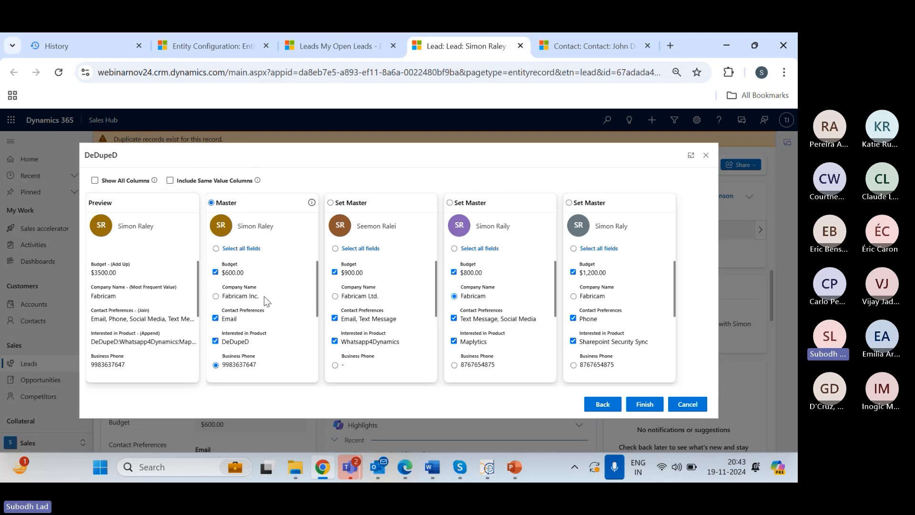
{"action": "scroll", "coordinate": [266, 296], "scroll_direction": "down", "scroll_amount": 5}
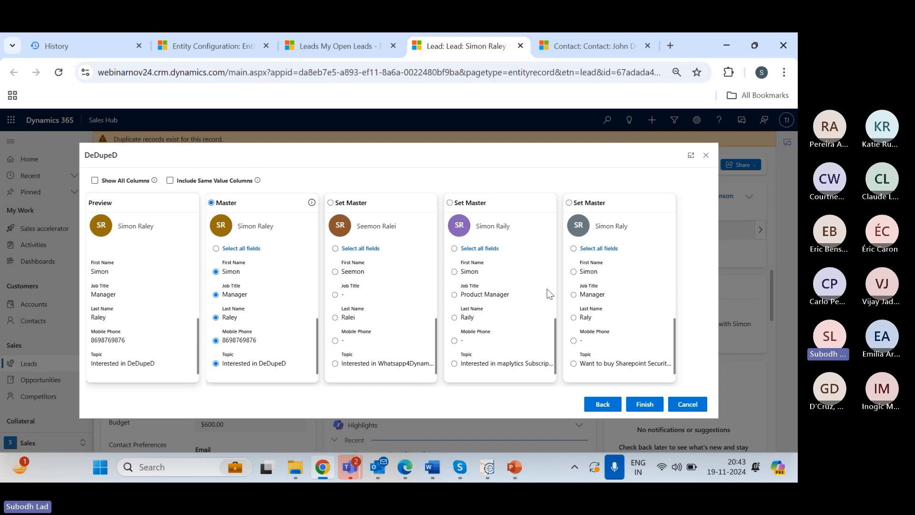
{"action": "left_click", "coordinate": [454, 295]}
{"action": "scroll", "coordinate": [281, 324], "scroll_direction": "up", "scroll_amount": 5}
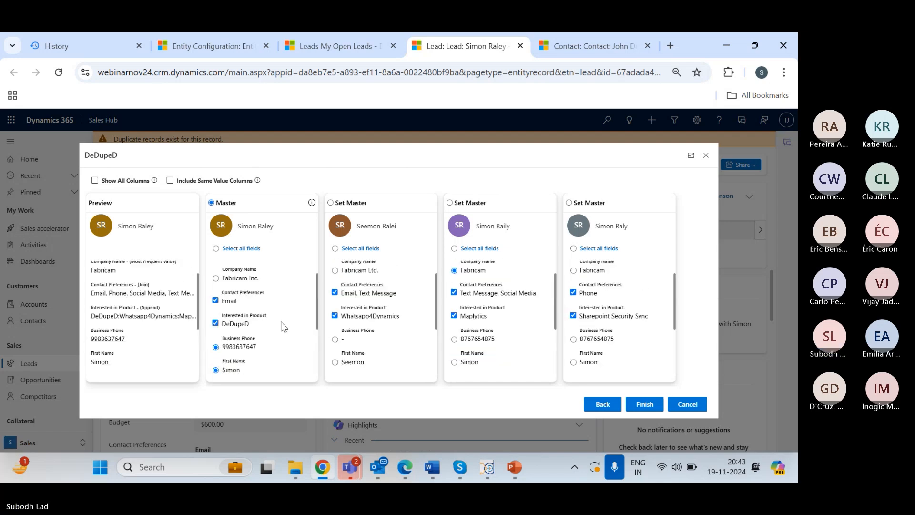
{"action": "scroll", "coordinate": [281, 326], "scroll_direction": "up", "scroll_amount": 1}
{"action": "scroll", "coordinate": [287, 304], "scroll_direction": "down", "scroll_amount": 3}
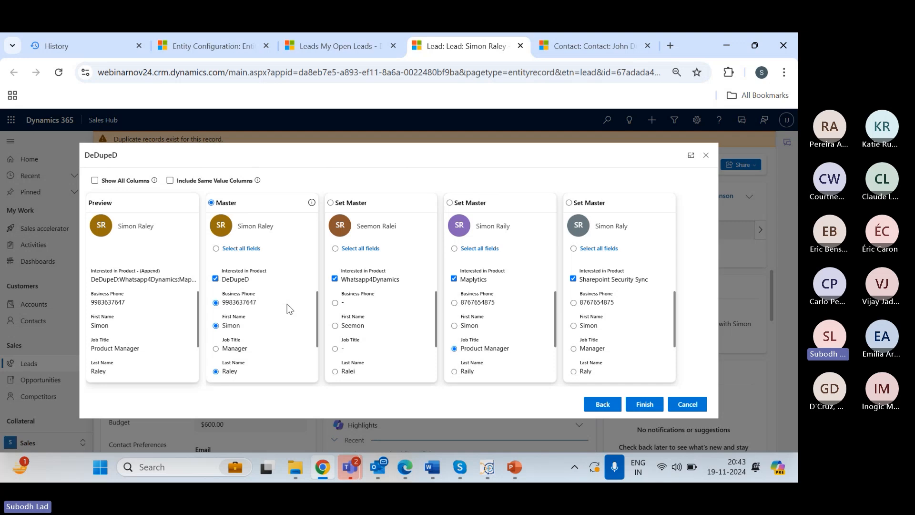
{"action": "scroll", "coordinate": [287, 304], "scroll_direction": "down", "scroll_amount": 2}
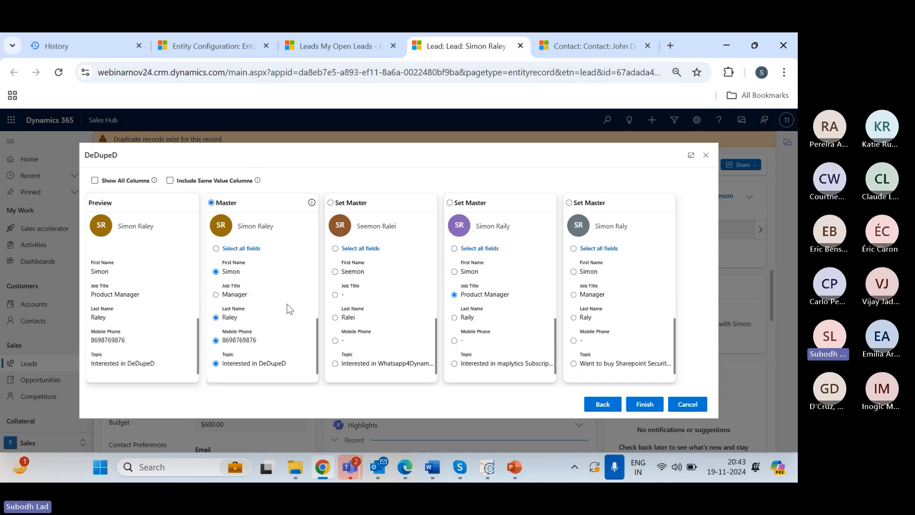
{"action": "scroll", "coordinate": [282, 306], "scroll_direction": "up", "scroll_amount": 3}
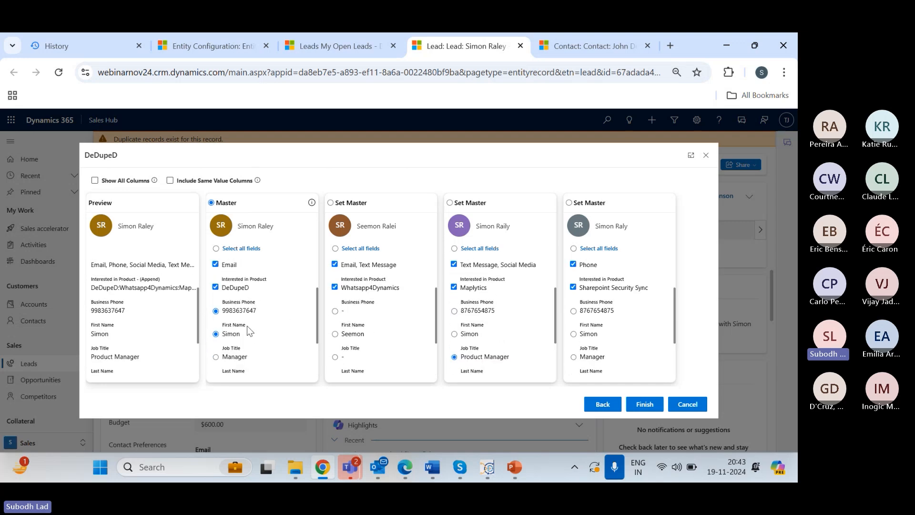
{"action": "scroll", "coordinate": [186, 324], "scroll_direction": "up", "scroll_amount": 1}
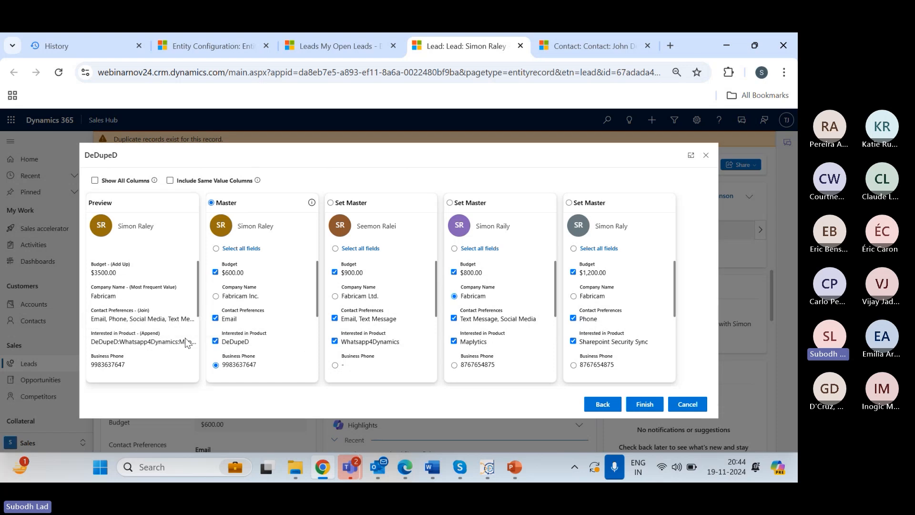
Exclude the master lead's DeDupeD value from Interested in Product, and include it again
{"action": "left_click", "coordinate": [216, 341]}
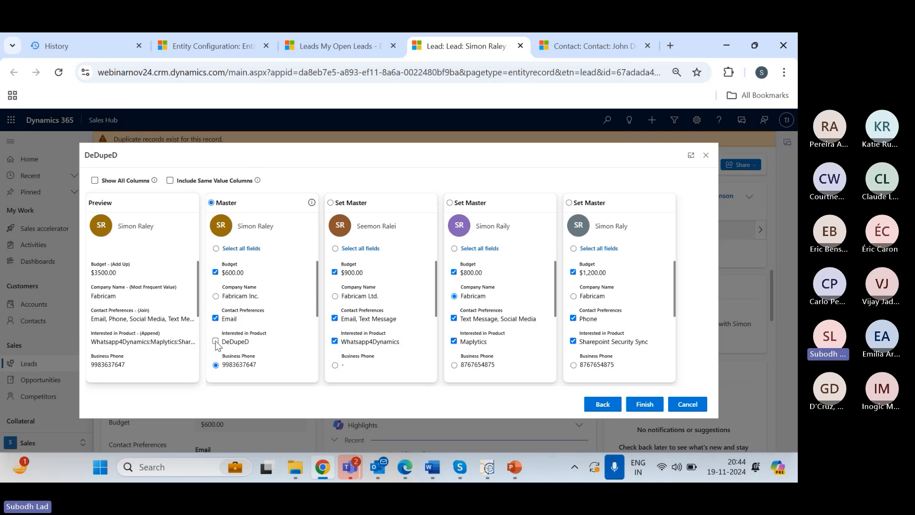
{"action": "left_click", "coordinate": [215, 341]}
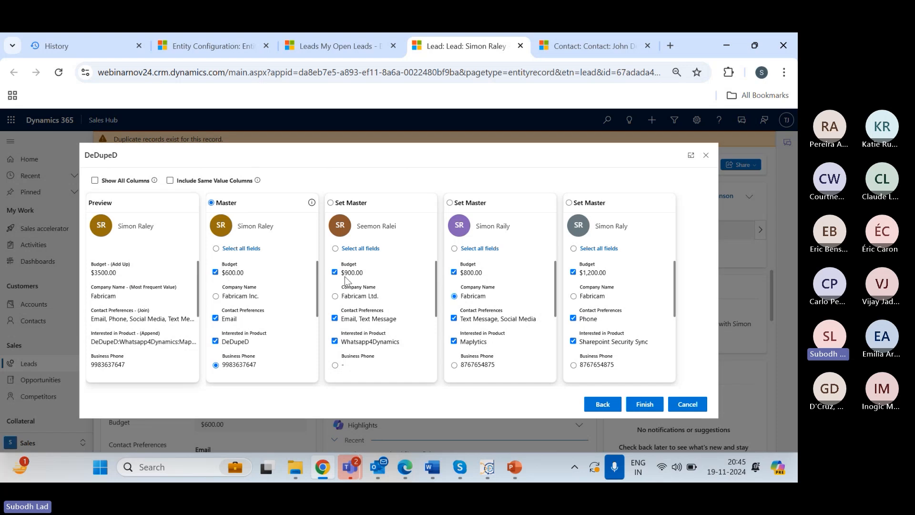
{"action": "left_click", "coordinate": [574, 273]}
Examine the merged lead's preview values from Budget down to Topic against the four source records
{"action": "scroll", "coordinate": [162, 291], "scroll_direction": "down", "scroll_amount": 3}
{"action": "scroll", "coordinate": [181, 294], "scroll_direction": "up", "scroll_amount": 3}
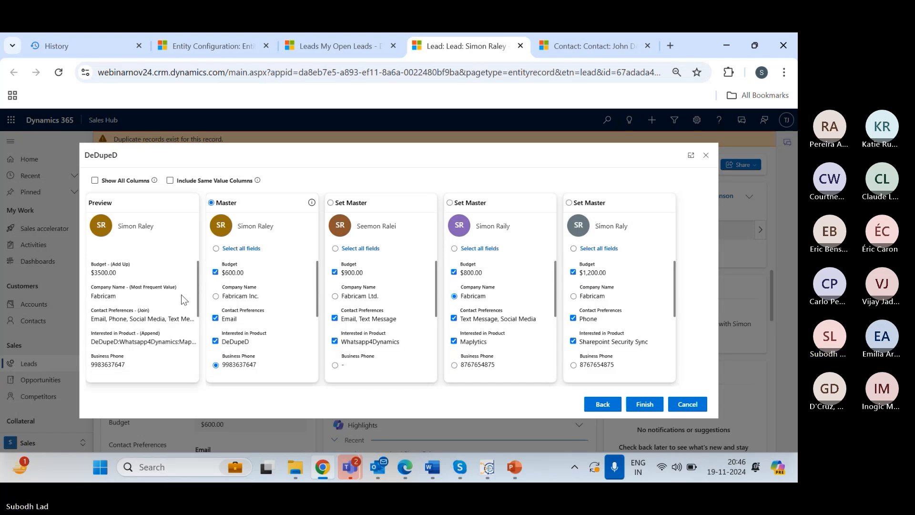
{"action": "scroll", "coordinate": [429, 344], "scroll_direction": "down", "scroll_amount": 5}
{"action": "scroll", "coordinate": [451, 327], "scroll_direction": "up", "scroll_amount": 5}
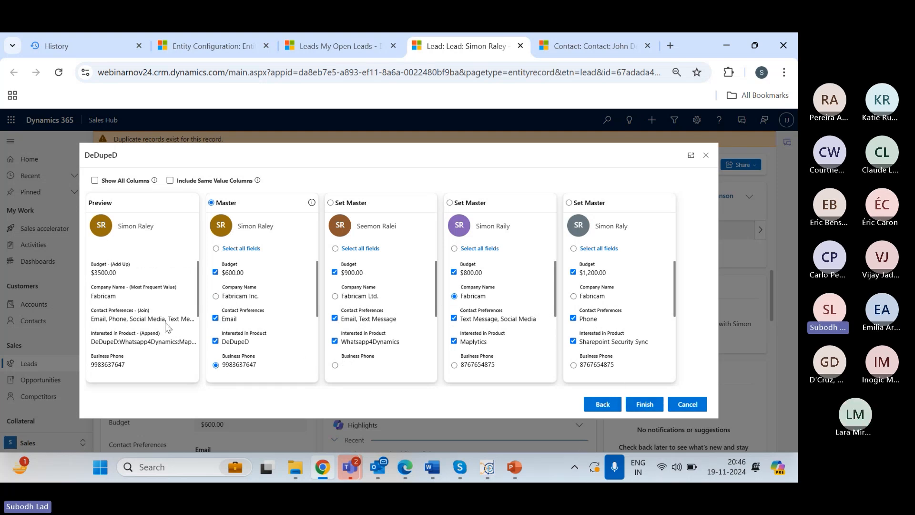
{"action": "scroll", "coordinate": [165, 323], "scroll_direction": "down", "scroll_amount": 5}
{"action": "scroll", "coordinate": [137, 324], "scroll_direction": "up", "scroll_amount": 5}
{"action": "scroll", "coordinate": [135, 323], "scroll_direction": "down", "scroll_amount": 5}
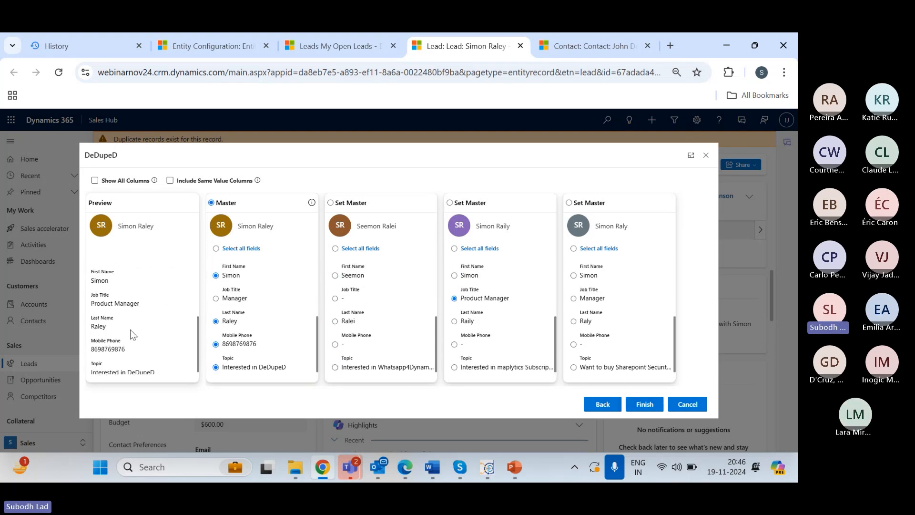
{"action": "scroll", "coordinate": [130, 330], "scroll_direction": "up", "scroll_amount": 5}
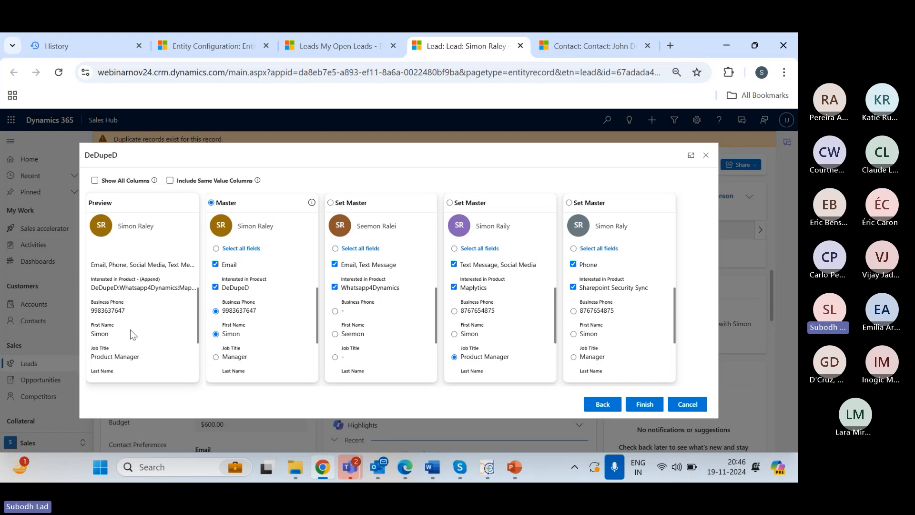
Finish the lead merge, confirming that the duplicates are deactivated and acknowledging the background merge of related records
{"action": "left_click", "coordinate": [649, 404]}
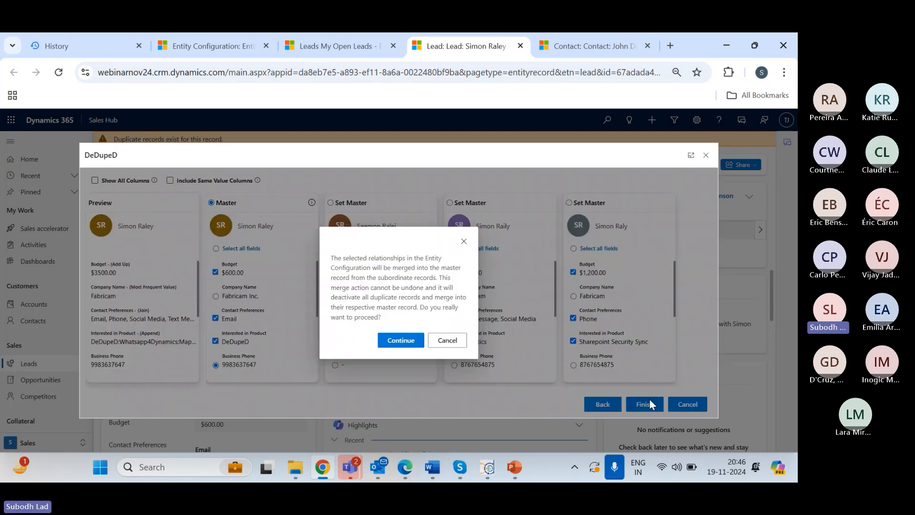
{"action": "left_click", "coordinate": [401, 340]}
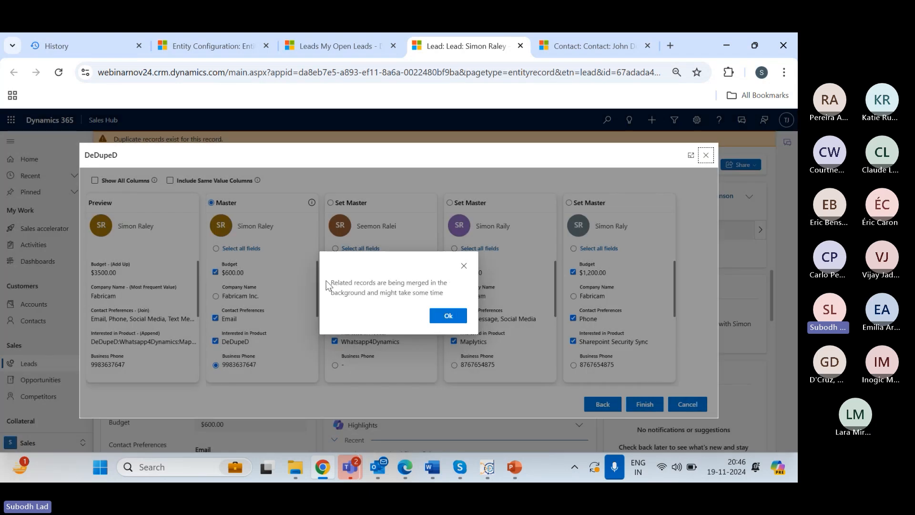
{"action": "left_click", "coordinate": [446, 315]}
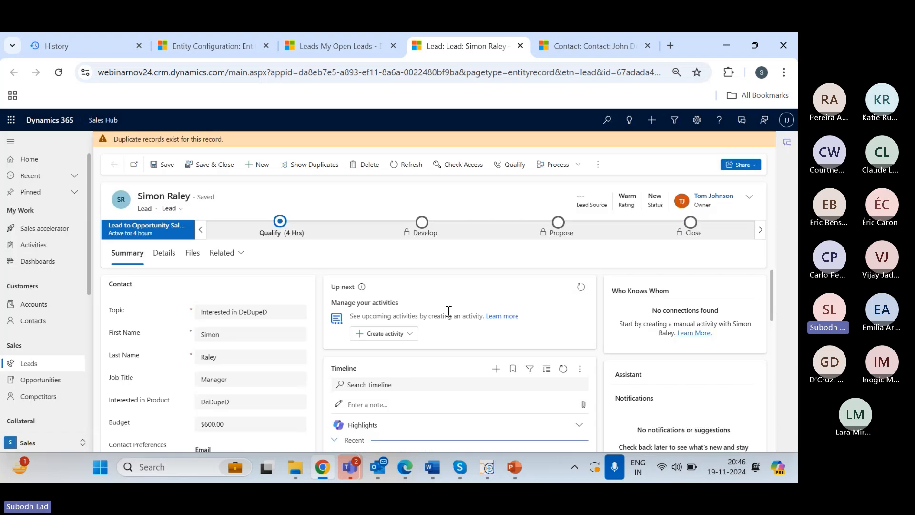
Reload the already open contact record and show its duplicate records
{"action": "left_click", "coordinate": [564, 48]}
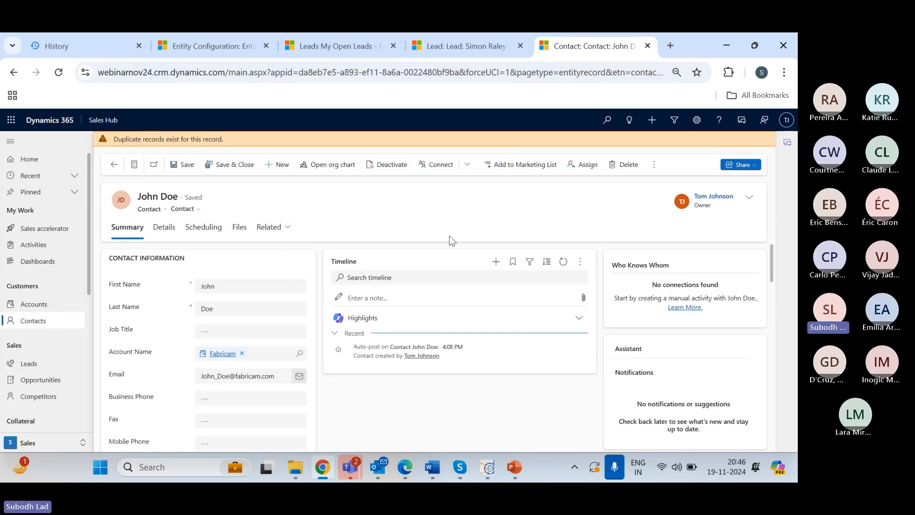
{"action": "right_click", "coordinate": [350, 196]}
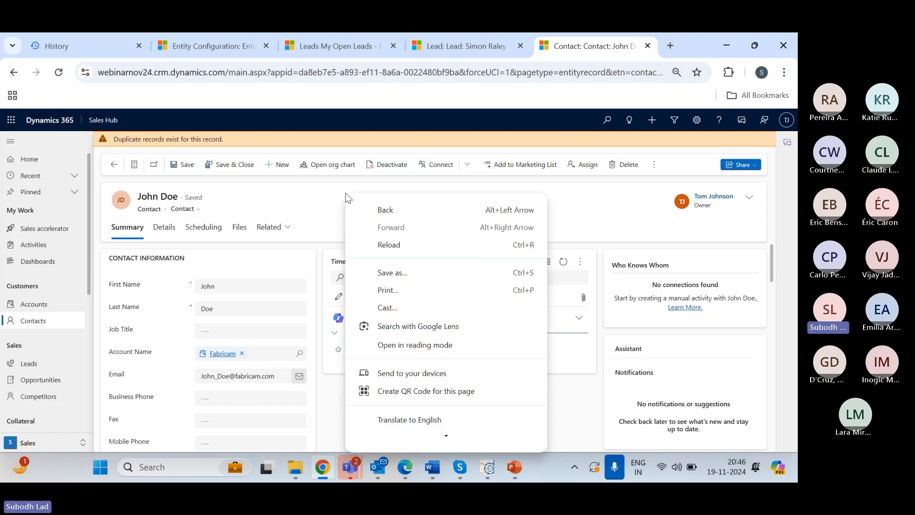
{"action": "left_click", "coordinate": [377, 245]}
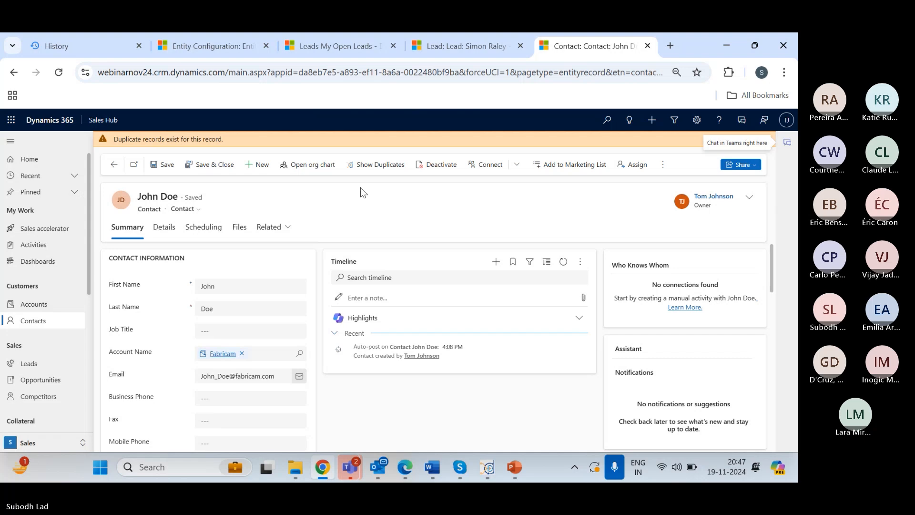
{"action": "left_click", "coordinate": [375, 165]}
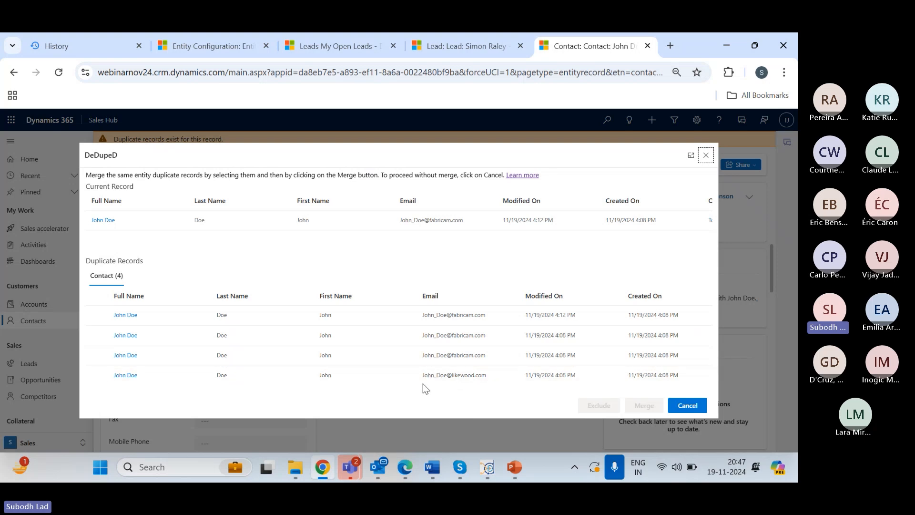
Exclude the contact with the likewood.com e-mail domain from the duplicates and confirm the exclusion
{"action": "left_click", "coordinate": [98, 376]}
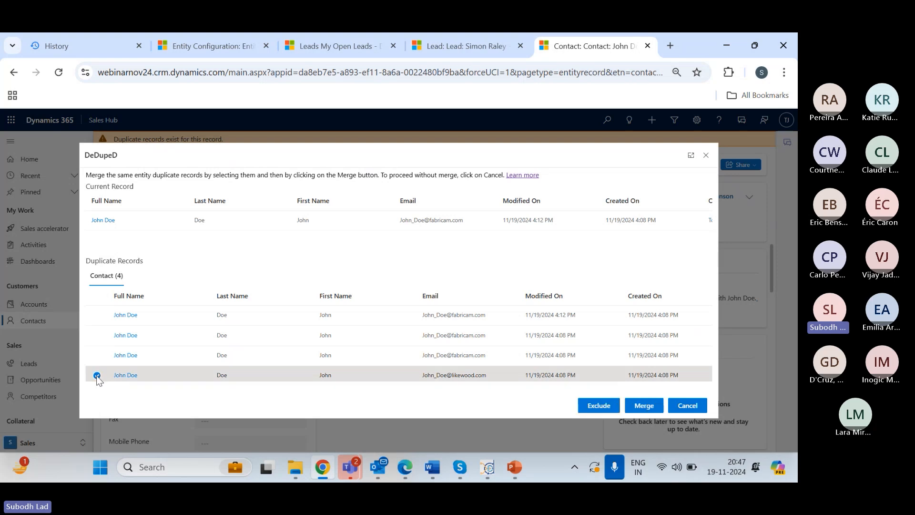
{"action": "left_click", "coordinate": [597, 408]}
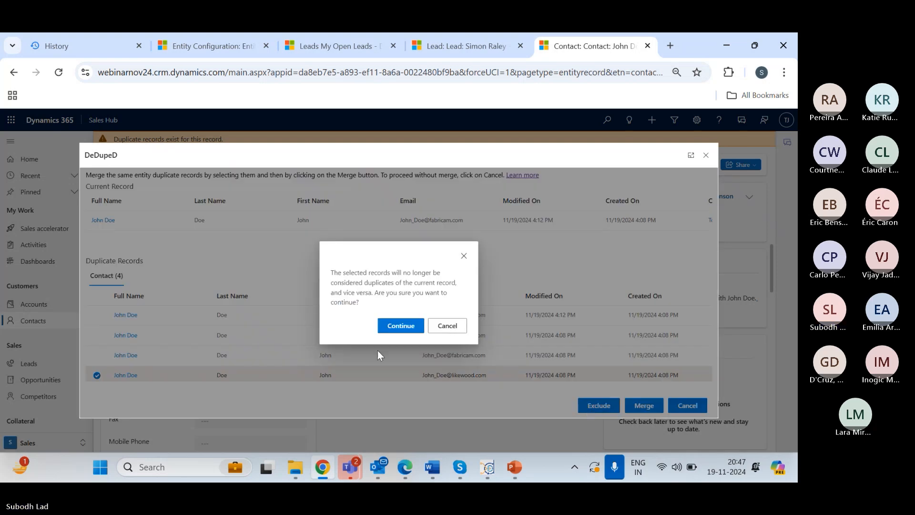
{"action": "mouse_move", "coordinate": [369, 298]}
{"action": "left_mouse_down"}
{"action": "mouse_move", "coordinate": [332, 270]}
{"action": "mouse_move", "coordinate": [351, 283]}
{"action": "mouse_move", "coordinate": [361, 310]}
{"action": "left_mouse_up"}
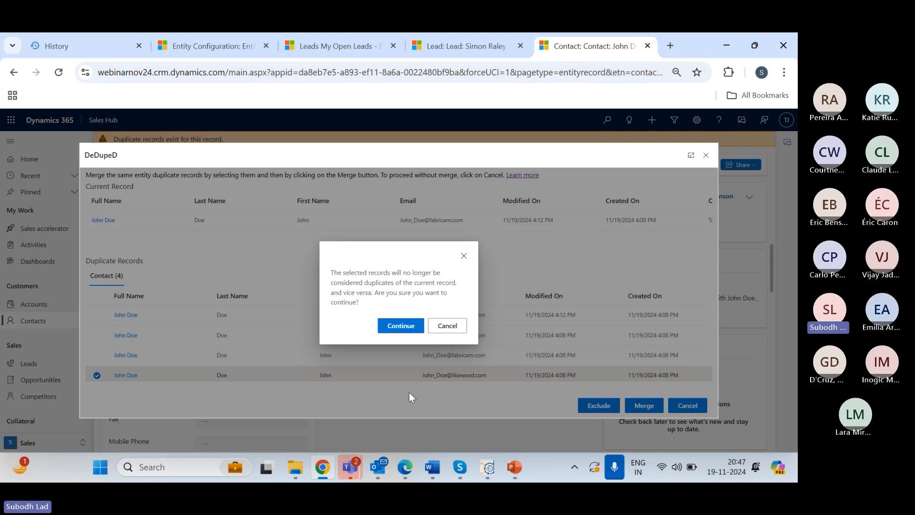
{"action": "left_click", "coordinate": [411, 327]}
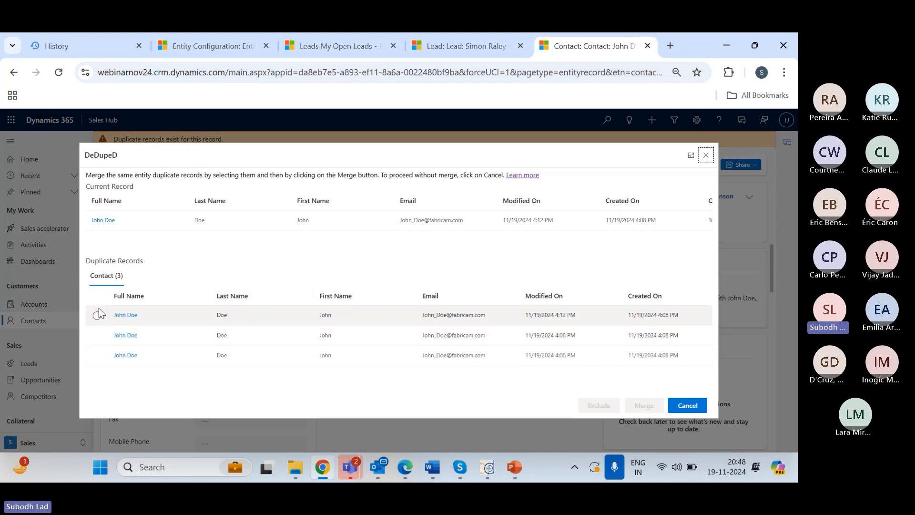
Start merging all remaining duplicate contacts and review the Address 1 and Company Name values in the merge comparison
{"action": "left_click", "coordinate": [96, 296]}
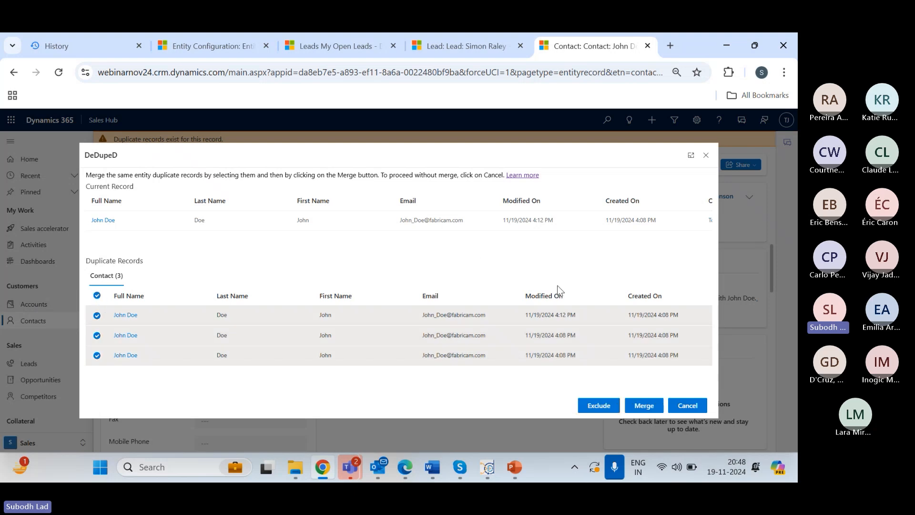
{"action": "left_click", "coordinate": [648, 406]}
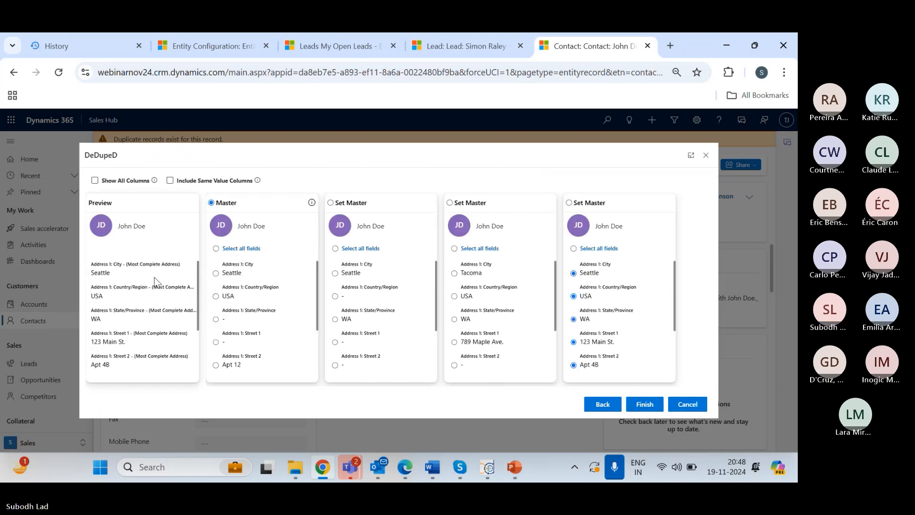
{"action": "scroll", "coordinate": [154, 285], "scroll_direction": "down", "scroll_amount": 2}
{"action": "scroll", "coordinate": [153, 284], "scroll_direction": "up", "scroll_amount": 2}
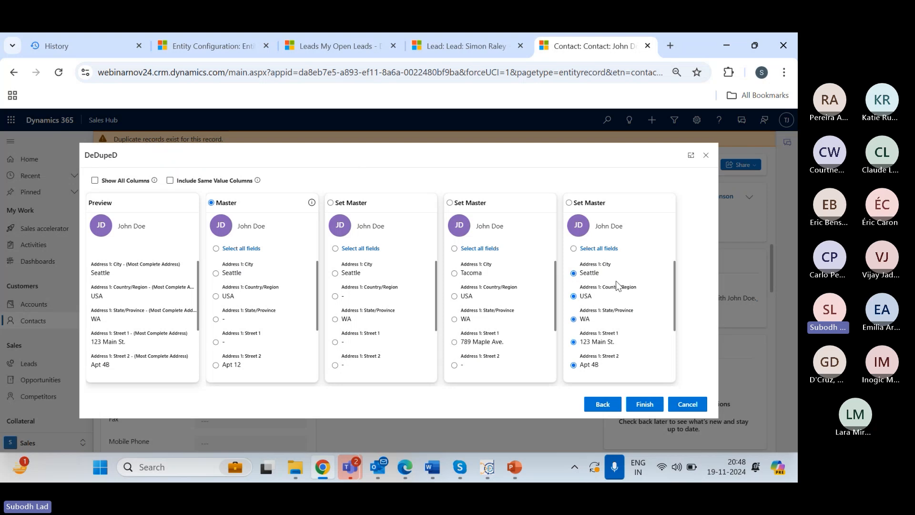
{"action": "scroll", "coordinate": [608, 291], "scroll_direction": "down", "scroll_amount": 2}
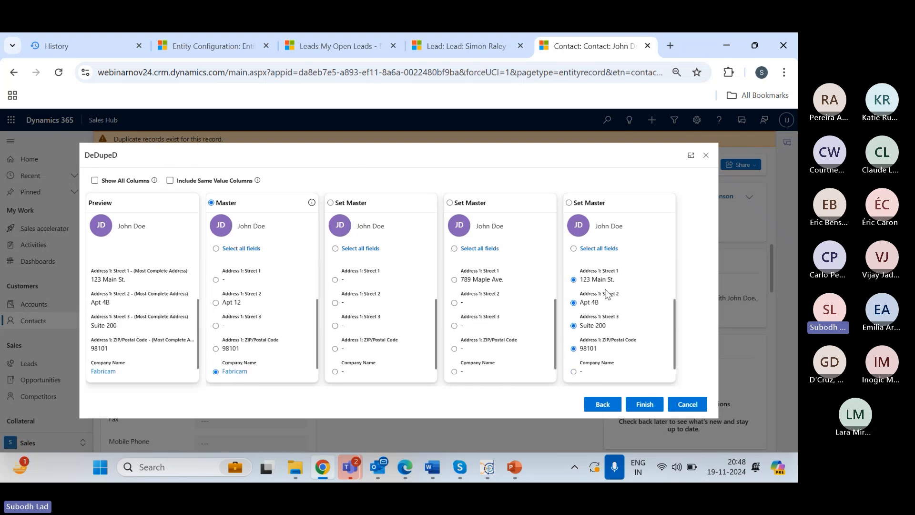
{"action": "scroll", "coordinate": [606, 293], "scroll_direction": "down", "scroll_amount": 1}
{"action": "scroll", "coordinate": [603, 301], "scroll_direction": "up", "scroll_amount": 2}
{"action": "scroll", "coordinate": [601, 310], "scroll_direction": "down", "scroll_amount": 2}
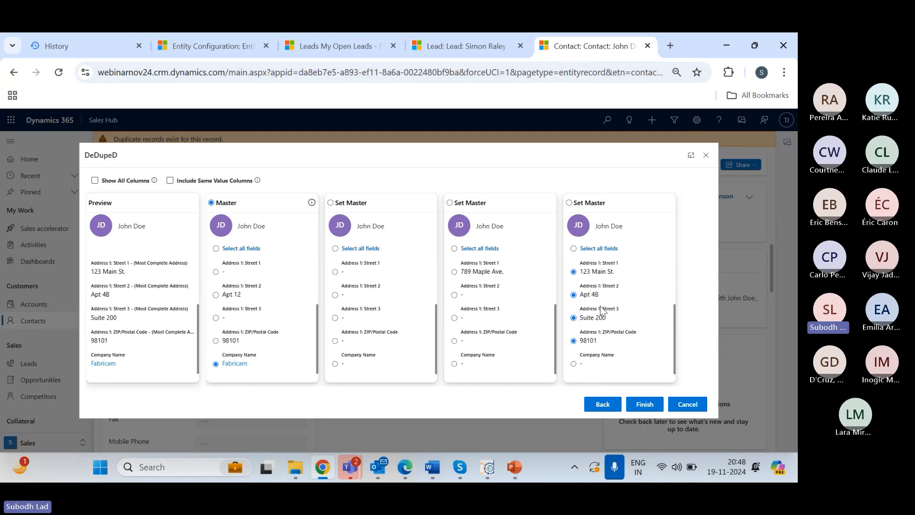
Compare the Most Complete Address preview with each duplicate contact's city, street and ZIP values in the merge comparison
{"action": "scroll", "coordinate": [601, 310], "scroll_direction": "up", "scroll_amount": 2}
{"action": "scroll", "coordinate": [602, 310], "scroll_direction": "down", "scroll_amount": 2}
{"action": "scroll", "coordinate": [603, 311], "scroll_direction": "up", "scroll_amount": 2}
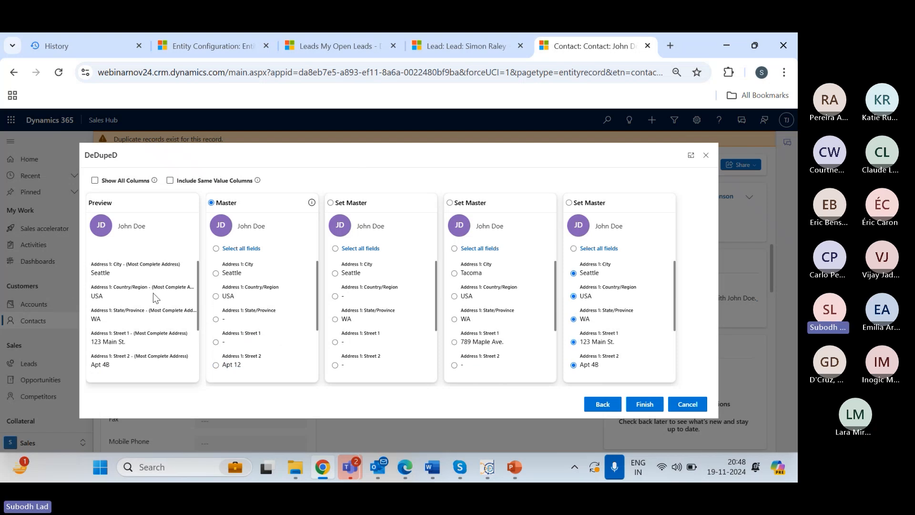
{"action": "scroll", "coordinate": [155, 298], "scroll_direction": "down", "scroll_amount": 2}
{"action": "scroll", "coordinate": [158, 298], "scroll_direction": "up", "scroll_amount": 2}
{"action": "scroll", "coordinate": [457, 282], "scroll_direction": "down", "scroll_amount": 2}
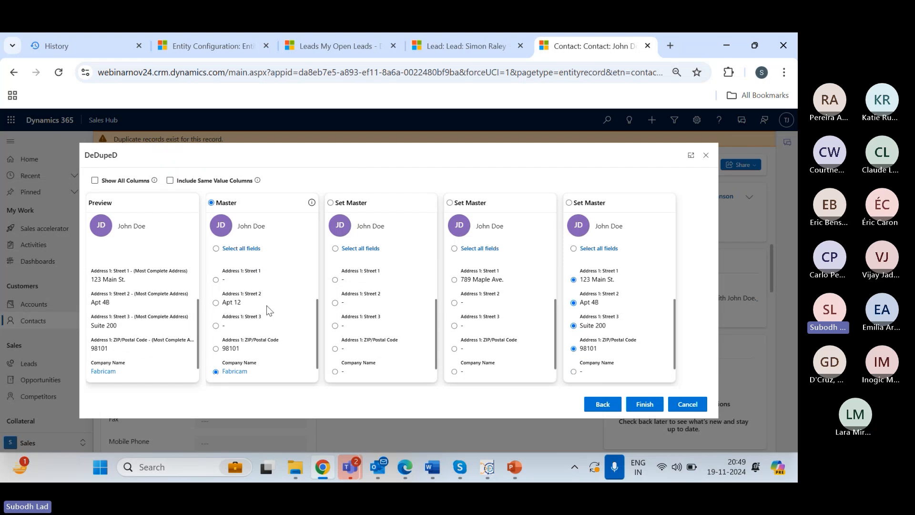
{"action": "scroll", "coordinate": [290, 298], "scroll_direction": "up", "scroll_amount": 2}
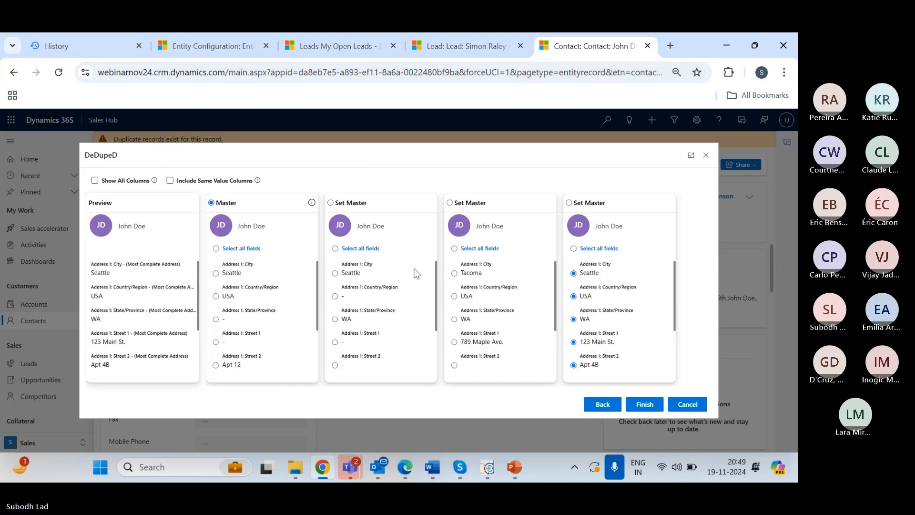
{"action": "scroll", "coordinate": [269, 327], "scroll_direction": "down", "scroll_amount": 2}
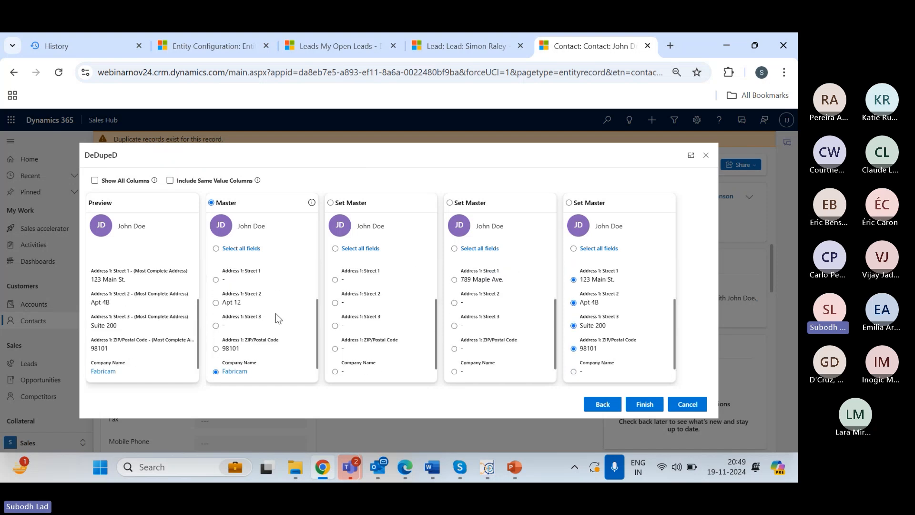
{"action": "scroll", "coordinate": [278, 317], "scroll_direction": "up", "scroll_amount": 2}
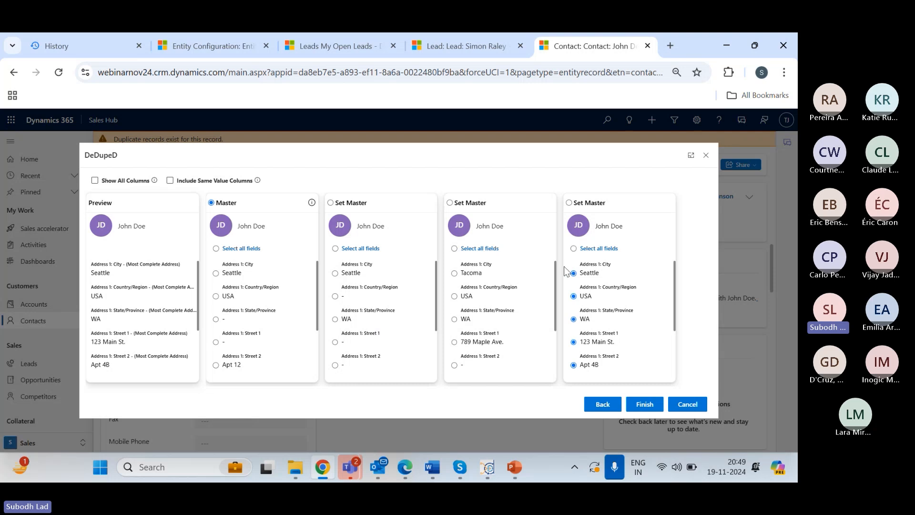
{"action": "scroll", "coordinate": [604, 275], "scroll_direction": "down", "scroll_amount": 2}
{"action": "scroll", "coordinate": [604, 275], "scroll_direction": "up", "scroll_amount": 2}
Finish the contact merge, confirming that the duplicates are deactivated and acknowledging the background merge of related records
{"action": "left_click", "coordinate": [649, 409]}
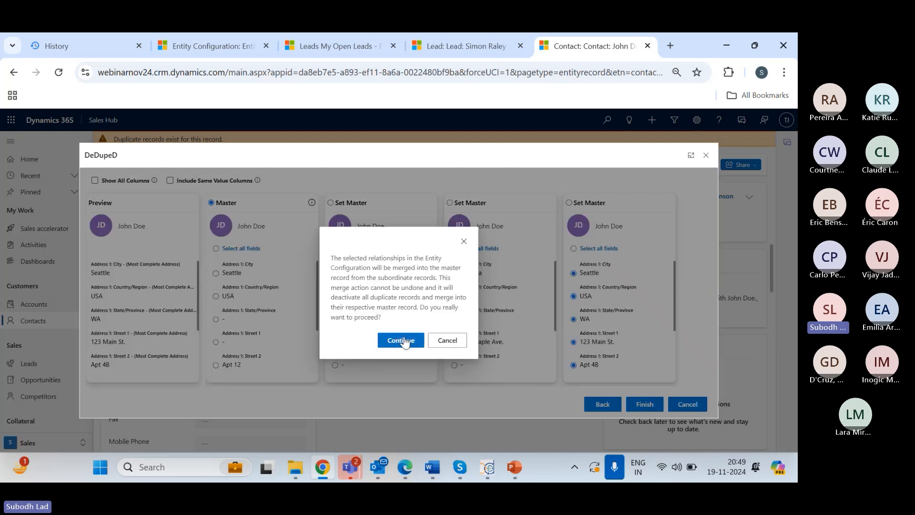
{"action": "left_click", "coordinate": [402, 340]}
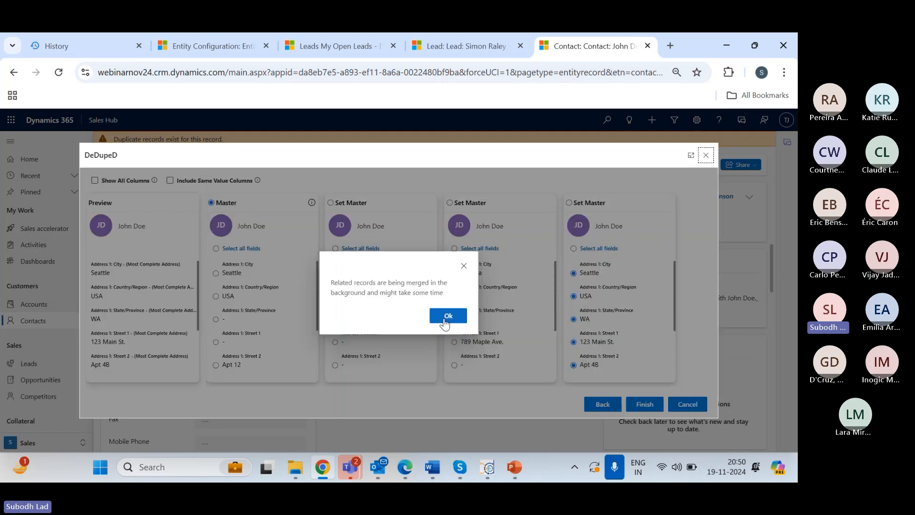
{"action": "left_click", "coordinate": [445, 320]}
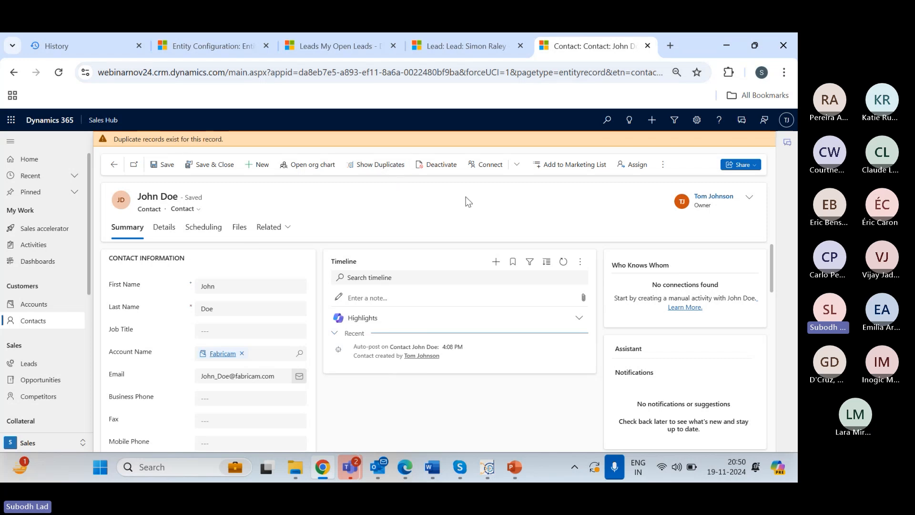
Reload the merged lead record and check its Job Title, Interested in Product, Budget and Contact Preferences values
{"action": "left_click", "coordinate": [510, 53]}
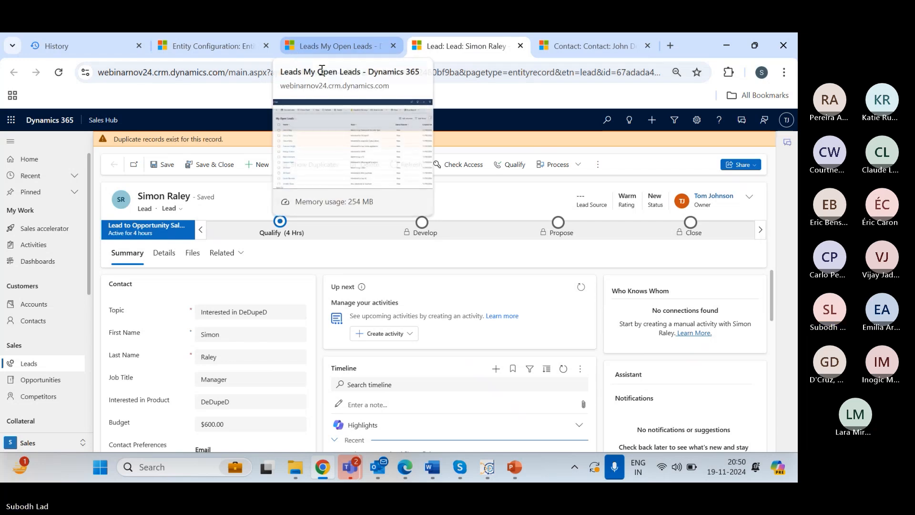
{"action": "left_click", "coordinate": [58, 72]}
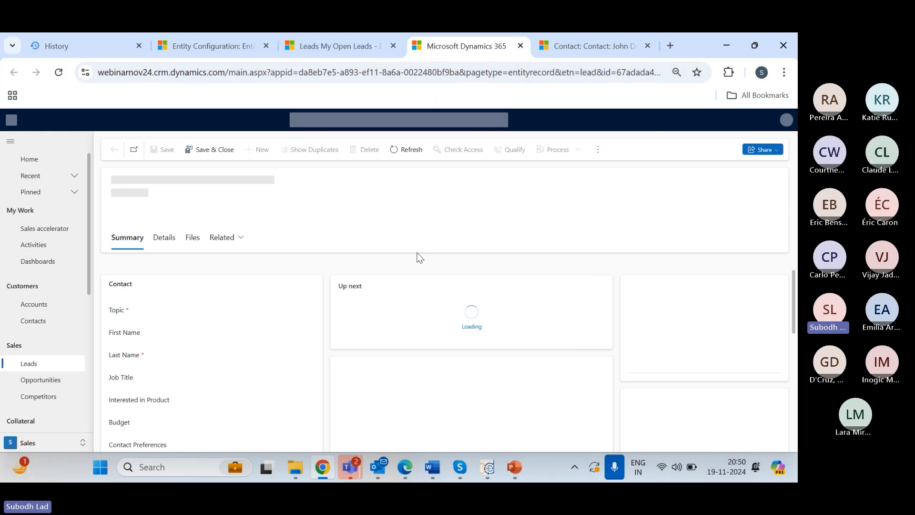
{"action": "scroll", "coordinate": [305, 333], "scroll_direction": "down", "scroll_amount": 1}
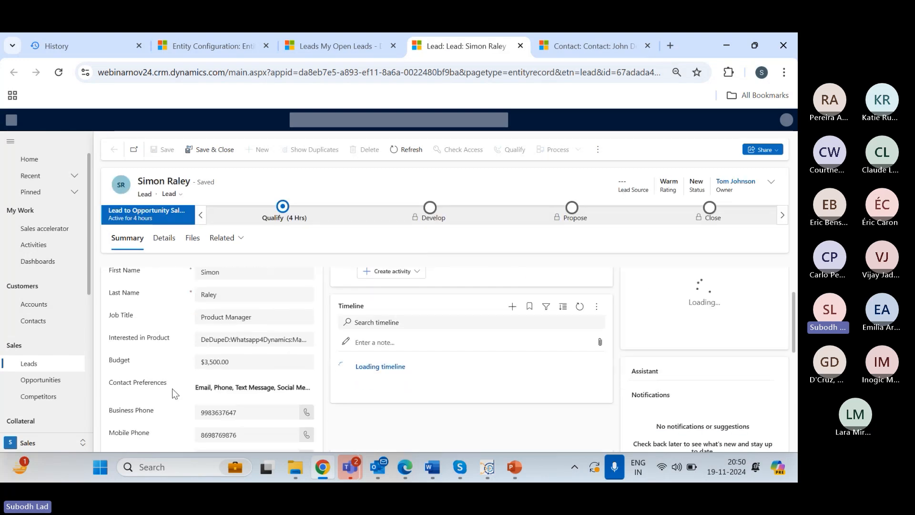
{"action": "left_click_drag", "start_coordinate": [248, 363], "coordinate": [194, 362]}
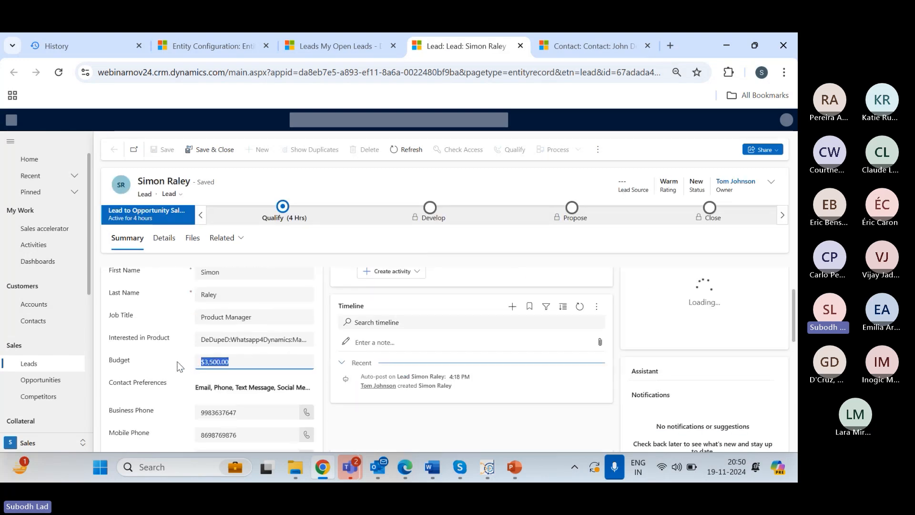
{"action": "left_click", "coordinate": [177, 362]}
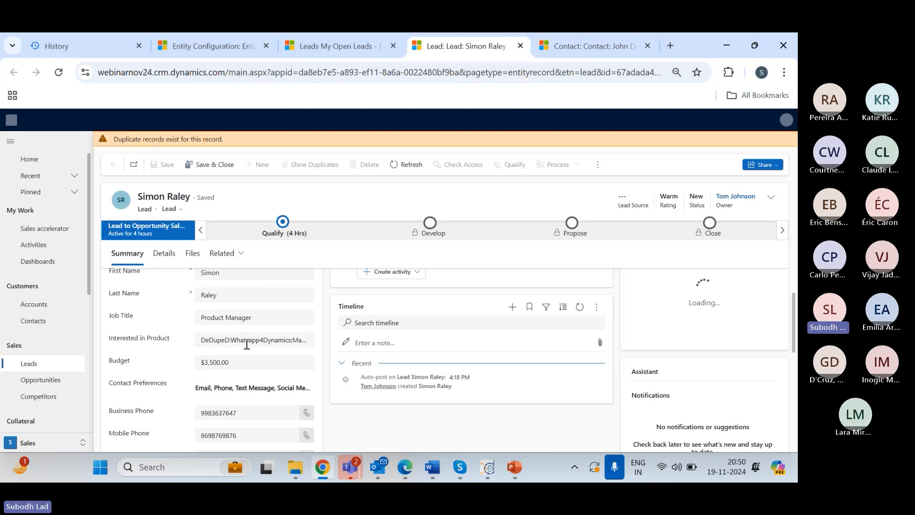
{"action": "scroll", "coordinate": [276, 339], "scroll_direction": "down", "scroll_amount": 1}
{"action": "scroll", "coordinate": [275, 342], "scroll_direction": "up", "scroll_amount": 1}
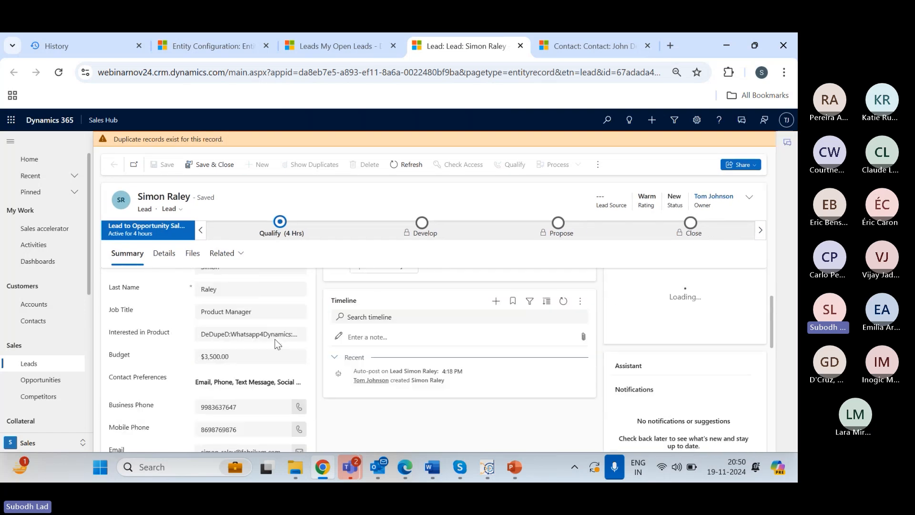
{"action": "scroll", "coordinate": [273, 341], "scroll_direction": "up", "scroll_amount": 1}
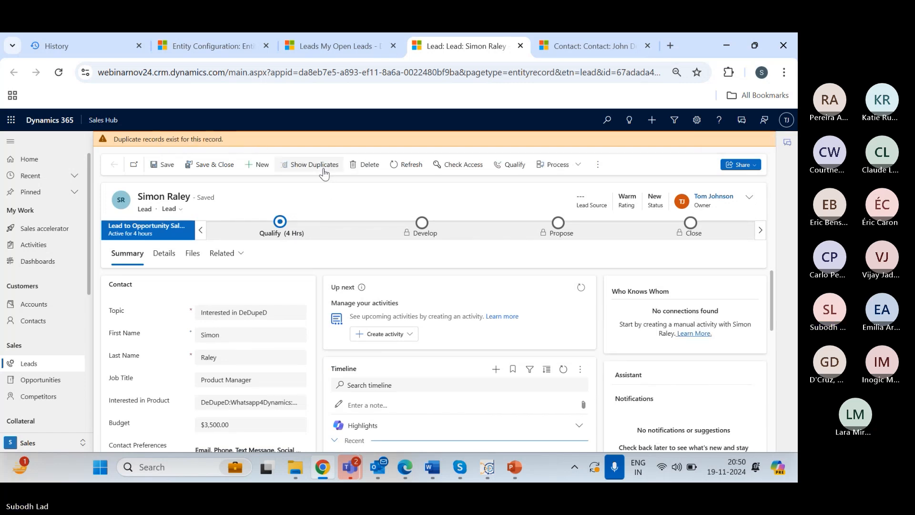
Show the merged lead's duplicates, compare the Lead and Contact duplicate lists, and close the duplicates dialog
{"action": "left_click", "coordinate": [323, 168]}
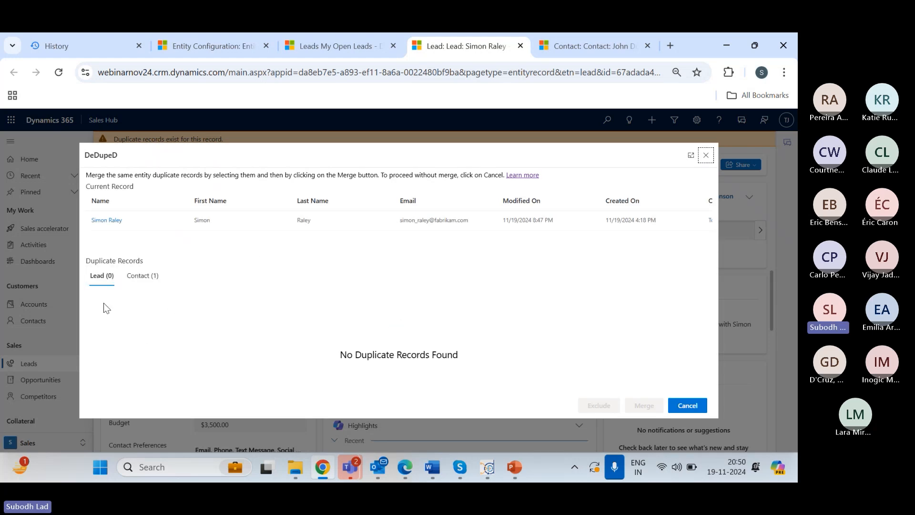
{"action": "left_click", "coordinate": [141, 279]}
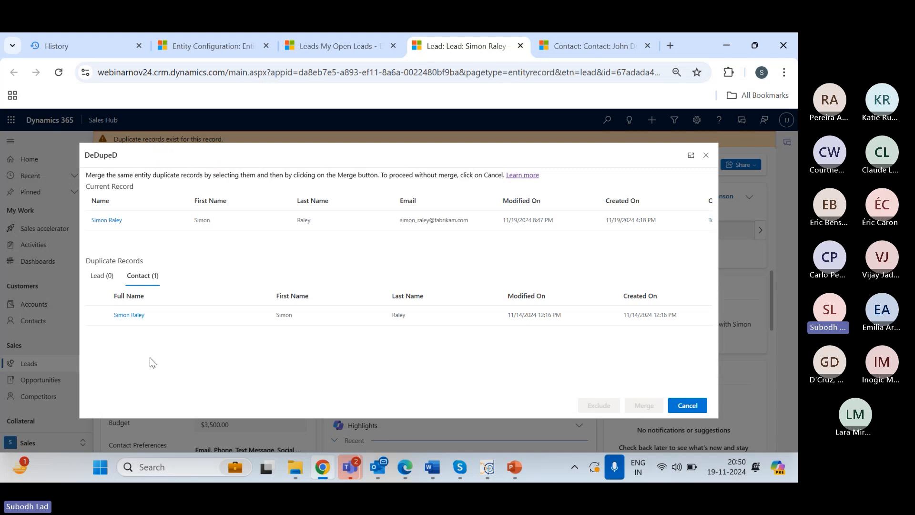
{"action": "left_click", "coordinate": [113, 283]}
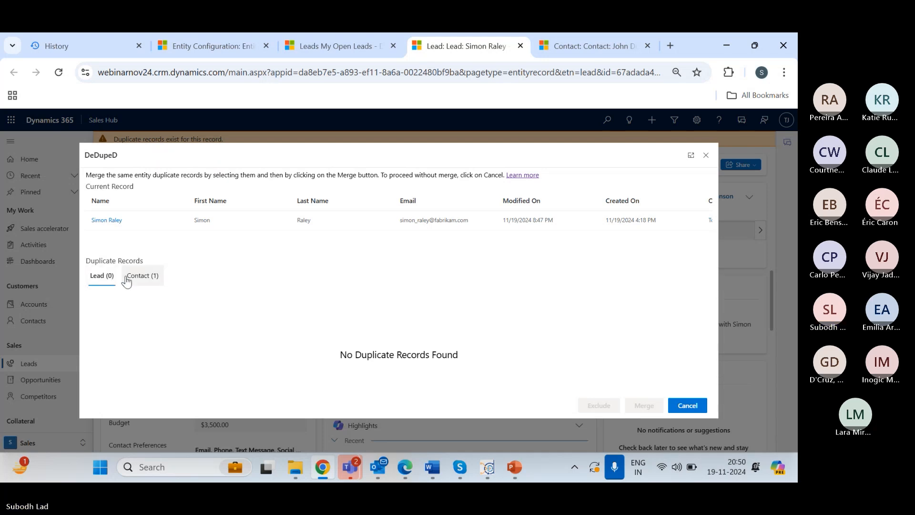
{"action": "left_click", "coordinate": [128, 277]}
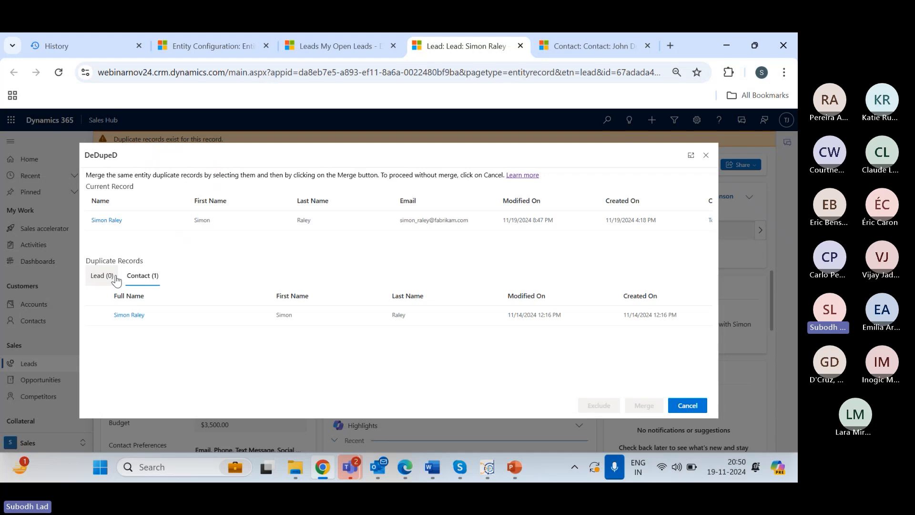
{"action": "left_click", "coordinate": [112, 278]}
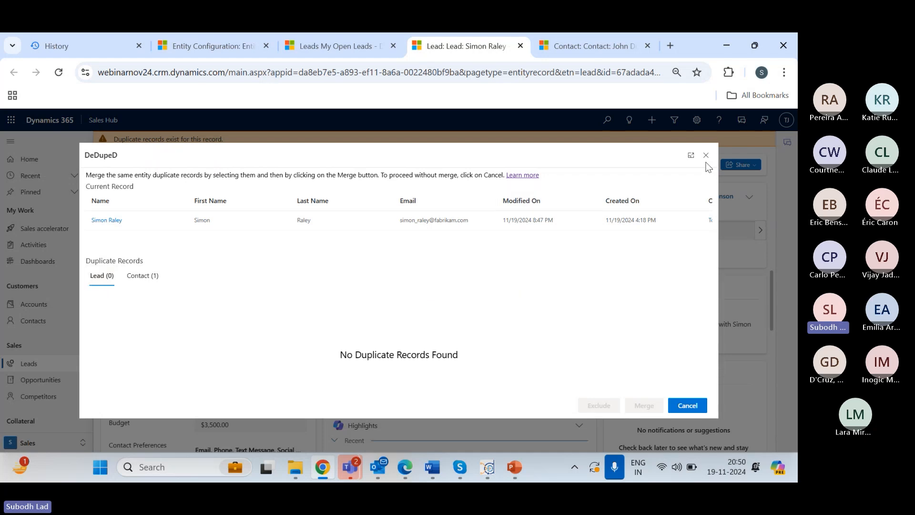
{"action": "left_click", "coordinate": [706, 155]}
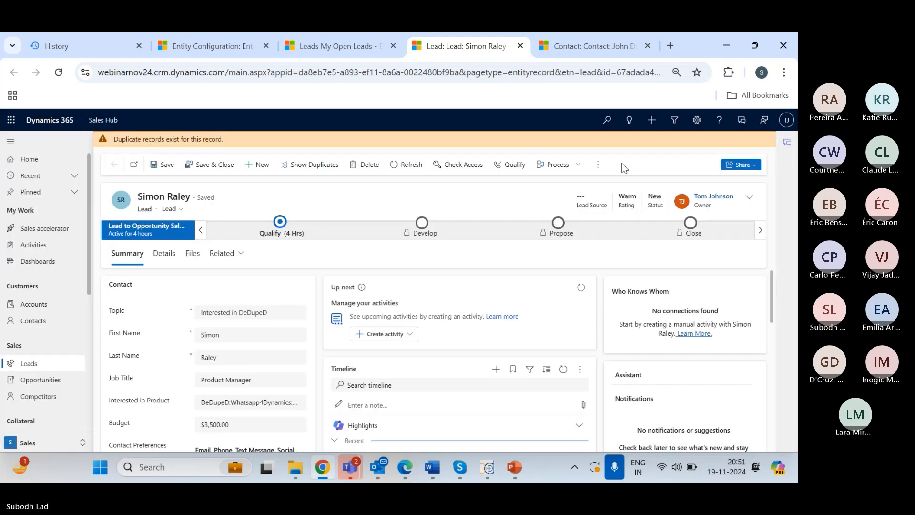
Reload the merged contact record and check its address and company values on the summary
{"action": "left_click", "coordinate": [570, 55]}
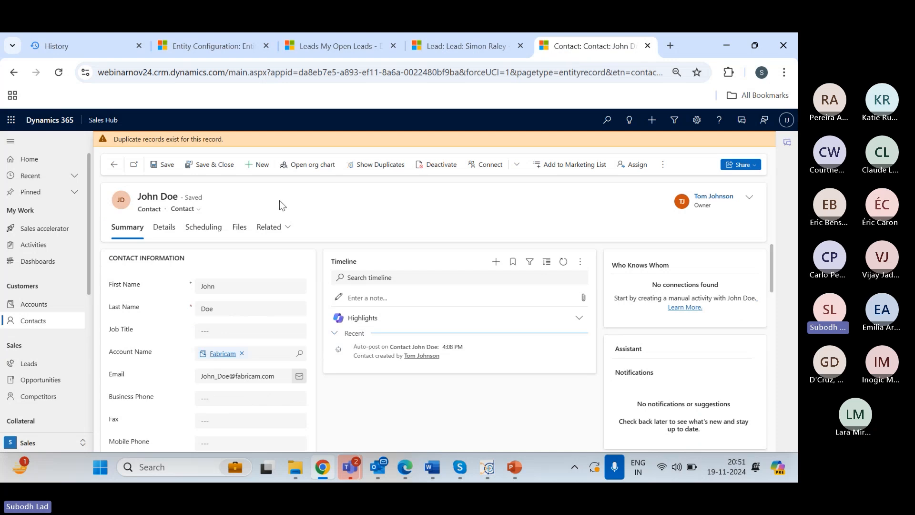
{"action": "right_click", "coordinate": [279, 200]}
{"action": "left_click", "coordinate": [341, 247]}
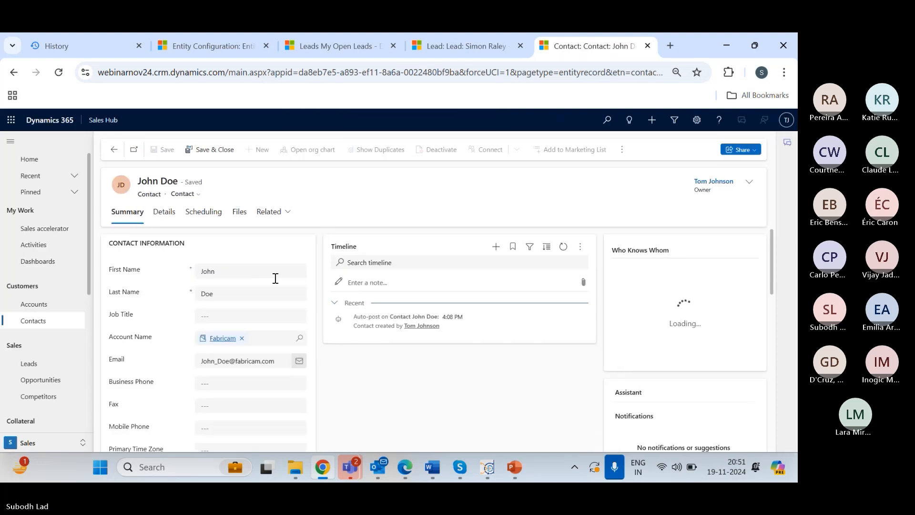
{"action": "scroll", "coordinate": [276, 279], "scroll_direction": "down", "scroll_amount": 4}
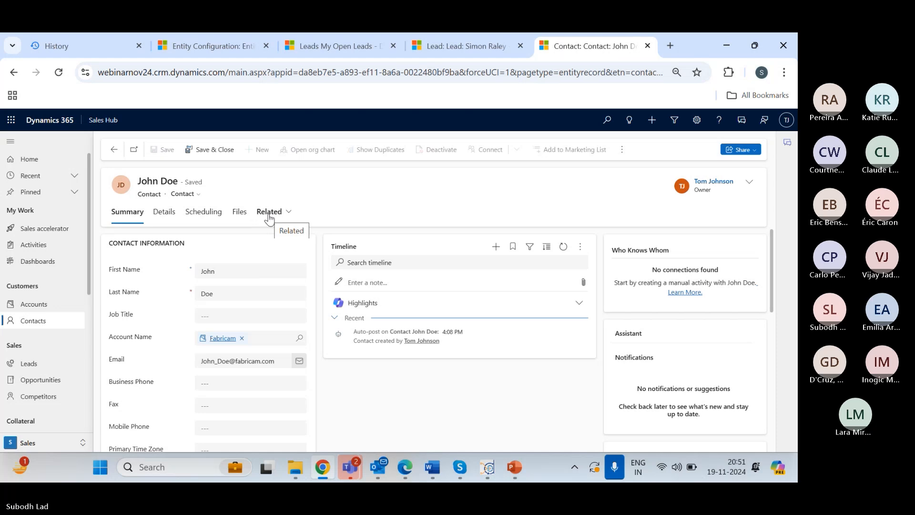
{"action": "scroll", "coordinate": [286, 262], "scroll_direction": "down", "scroll_amount": 4}
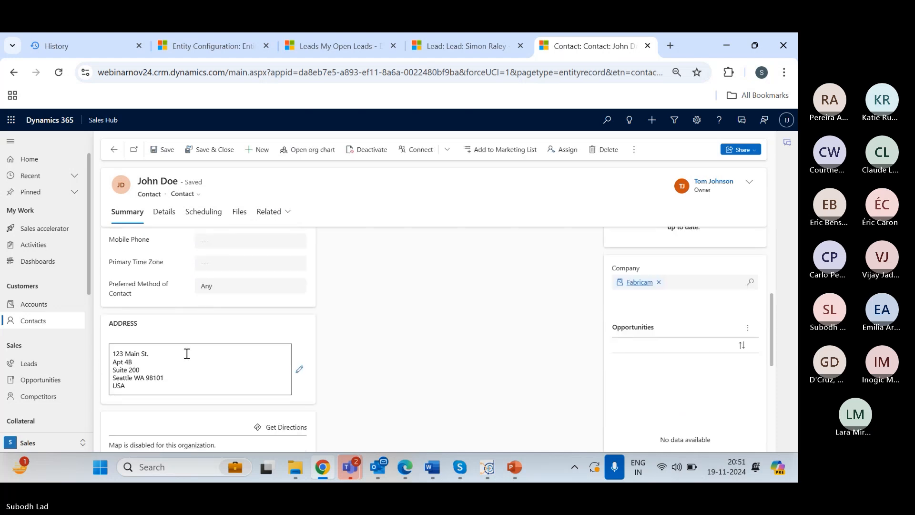
{"action": "scroll", "coordinate": [362, 318], "scroll_direction": "up", "scroll_amount": 2}
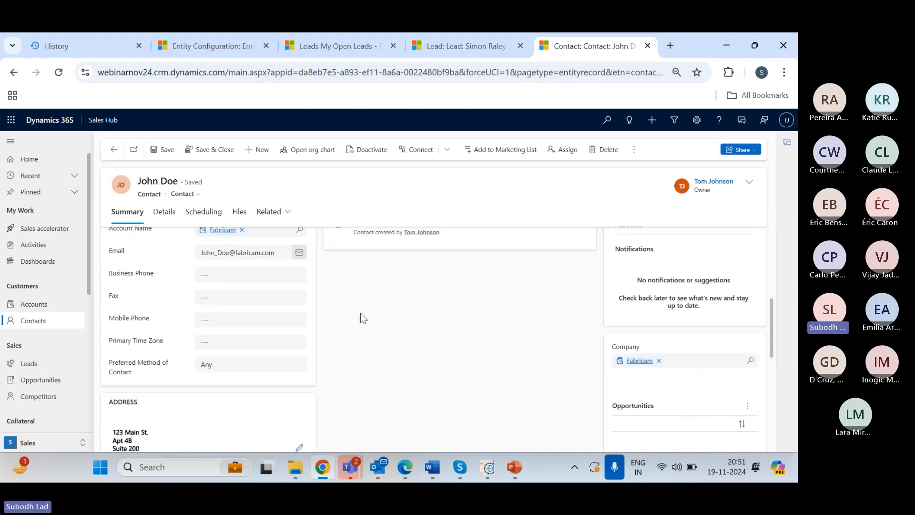
View the merged contact's related addresses and return to its summary
{"action": "left_click", "coordinate": [276, 219]}
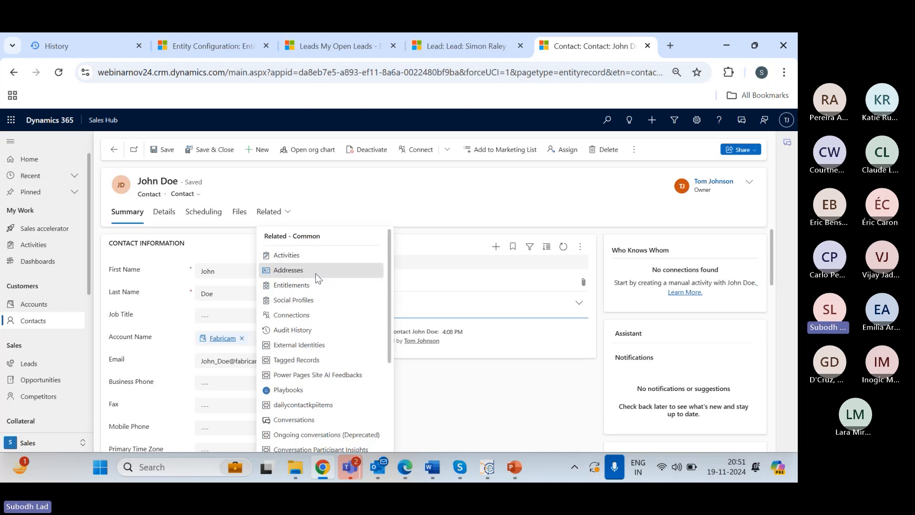
{"action": "left_click", "coordinate": [315, 272]}
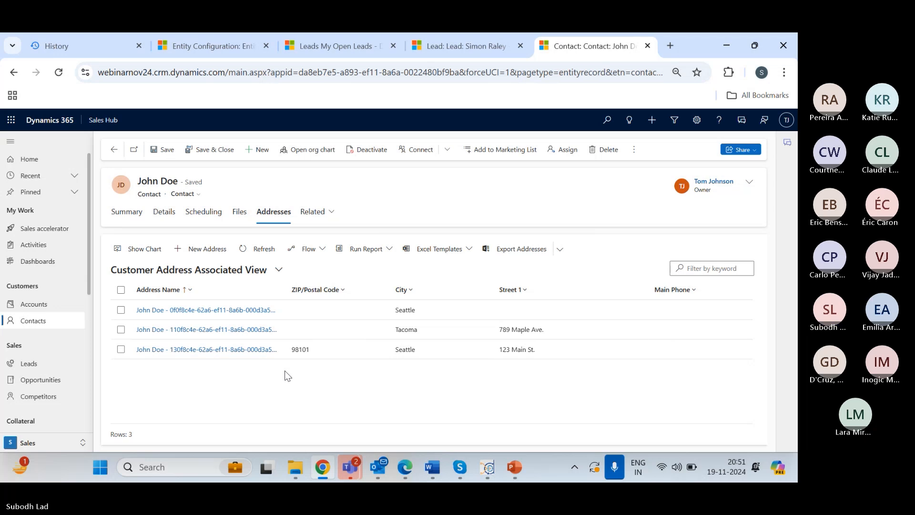
{"action": "left_click", "coordinate": [128, 212]}
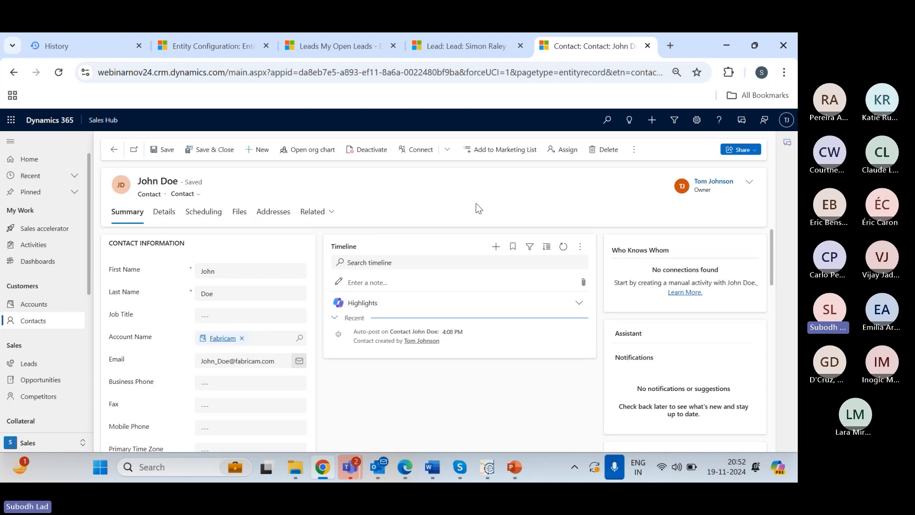
Switch to the DeDupeD desktop app and select the Lead table with the My Open Leads view
{"action": "left_click", "coordinate": [475, 470]}
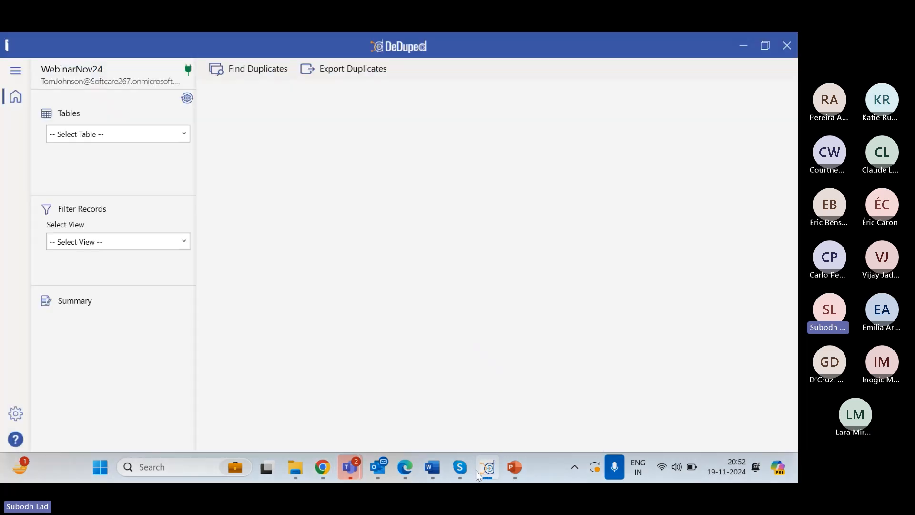
{"action": "left_click", "coordinate": [182, 136]}
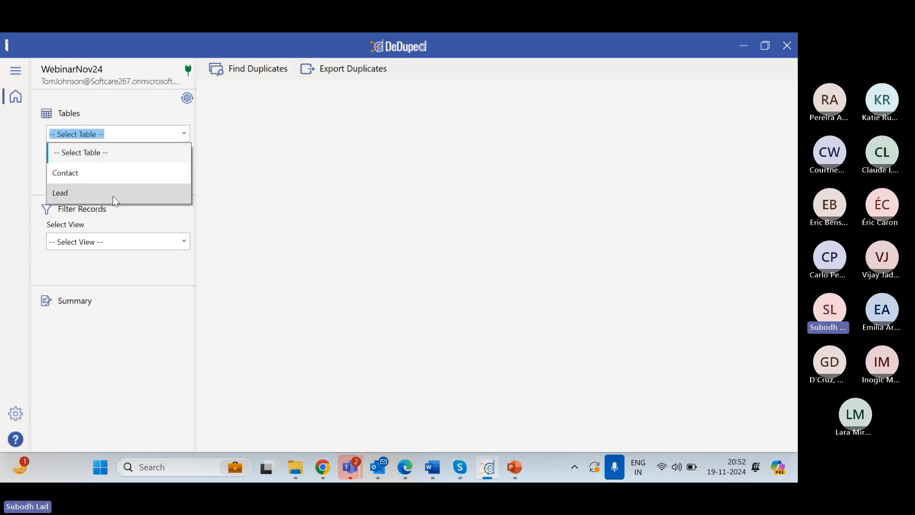
{"action": "left_click", "coordinate": [147, 193]}
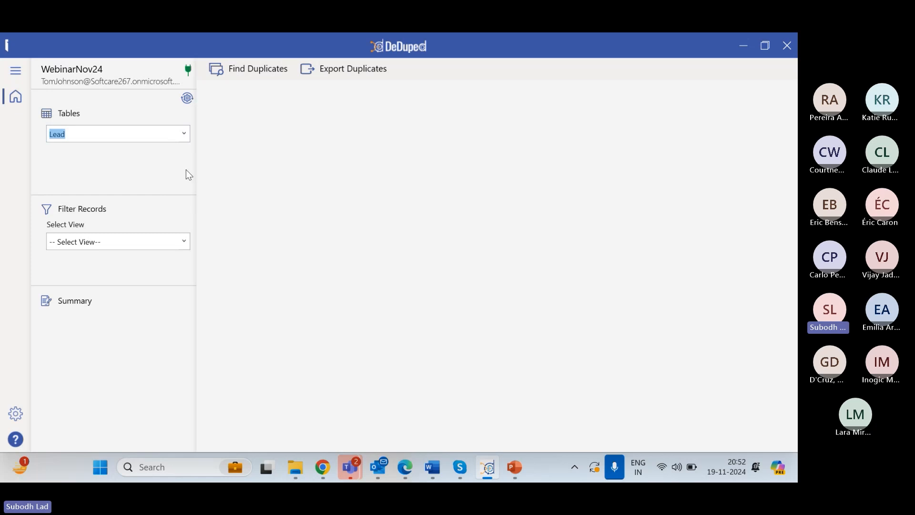
{"action": "left_click", "coordinate": [184, 241]}
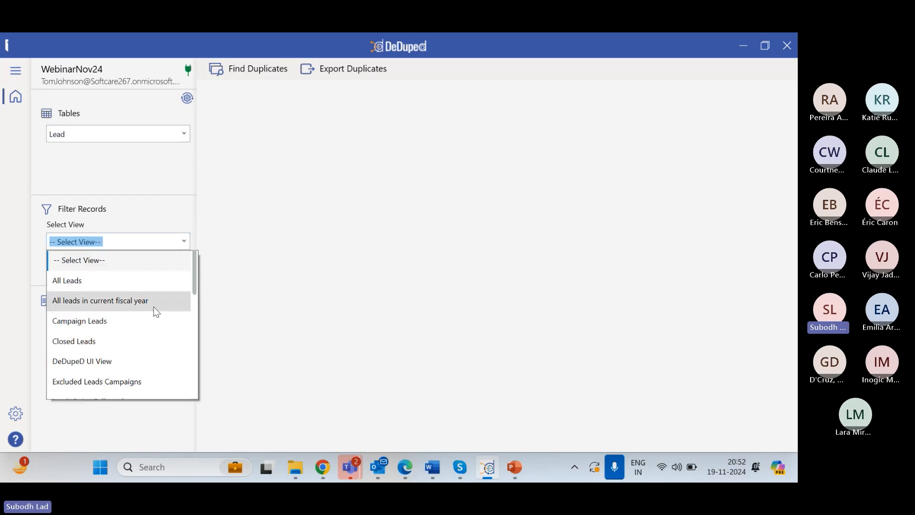
{"action": "scroll", "coordinate": [158, 308], "scroll_direction": "down", "scroll_amount": 5}
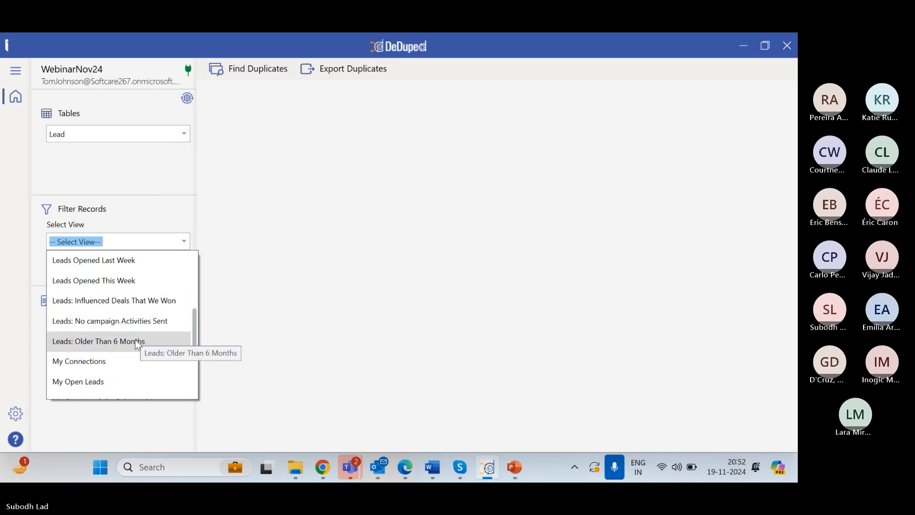
{"action": "left_click", "coordinate": [127, 325]}
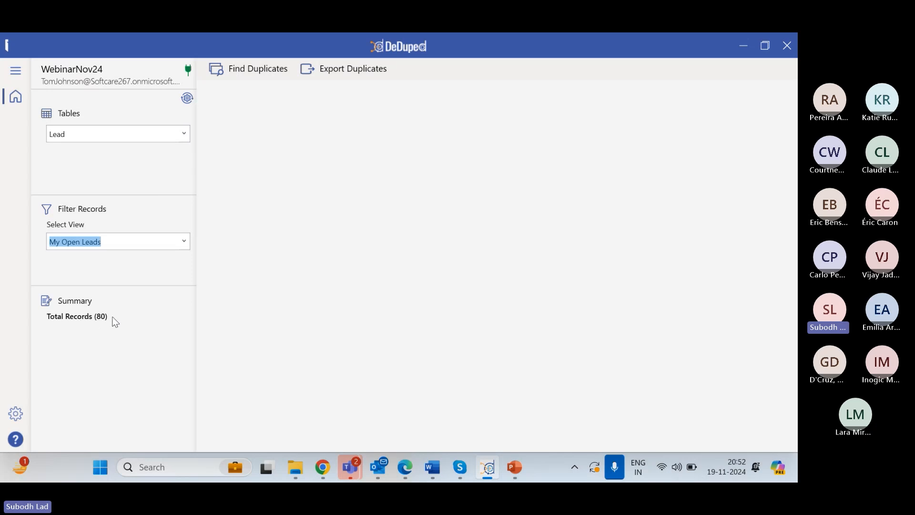
Switch to Dynamics 365 in Chrome and view the My Open Leads list to check its row count
{"action": "mouse_move", "coordinate": [396, 466]}
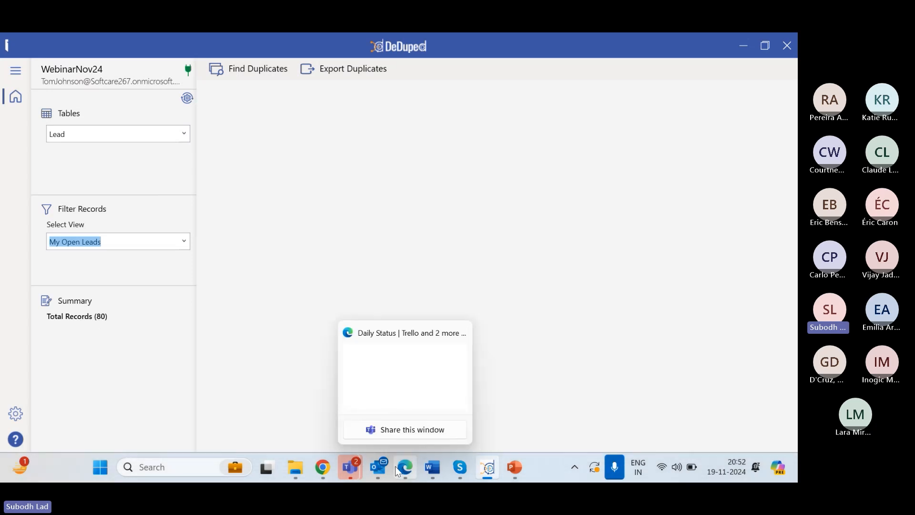
{"action": "left_click", "coordinate": [396, 469]}
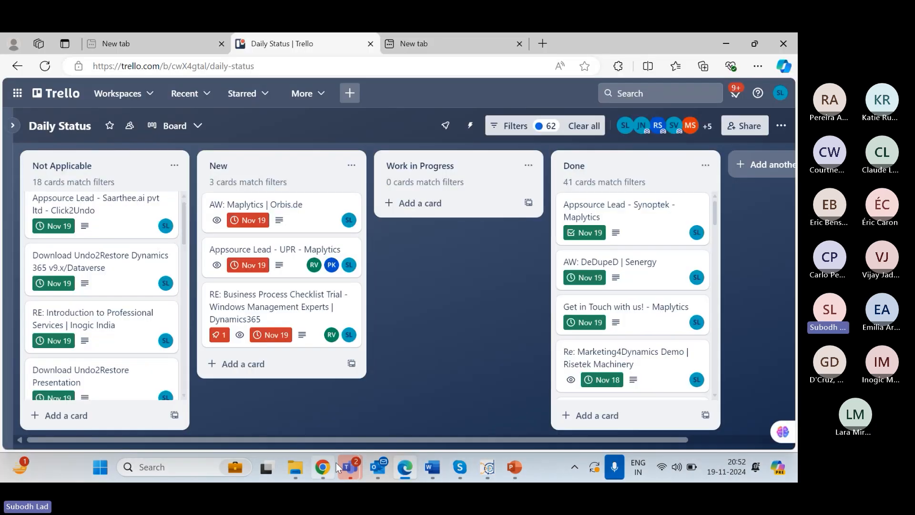
{"action": "left_click", "coordinate": [323, 467]}
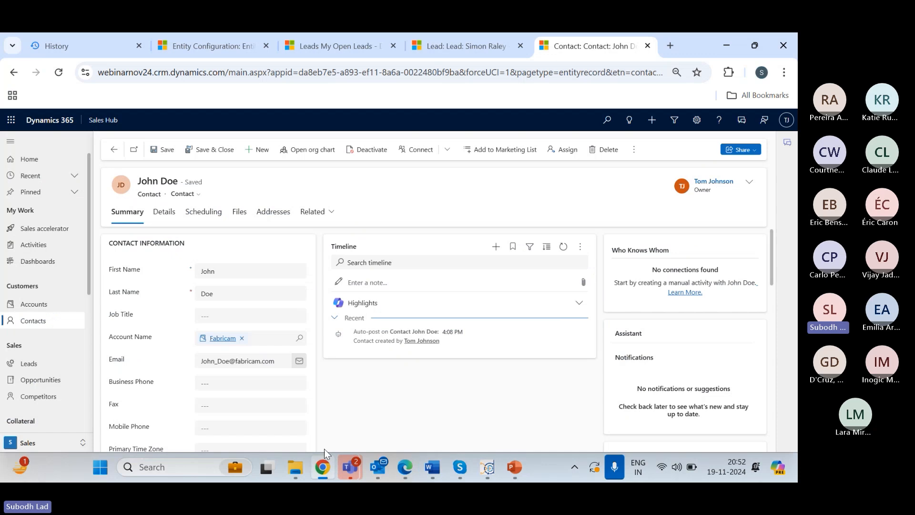
{"action": "left_click", "coordinate": [49, 367]}
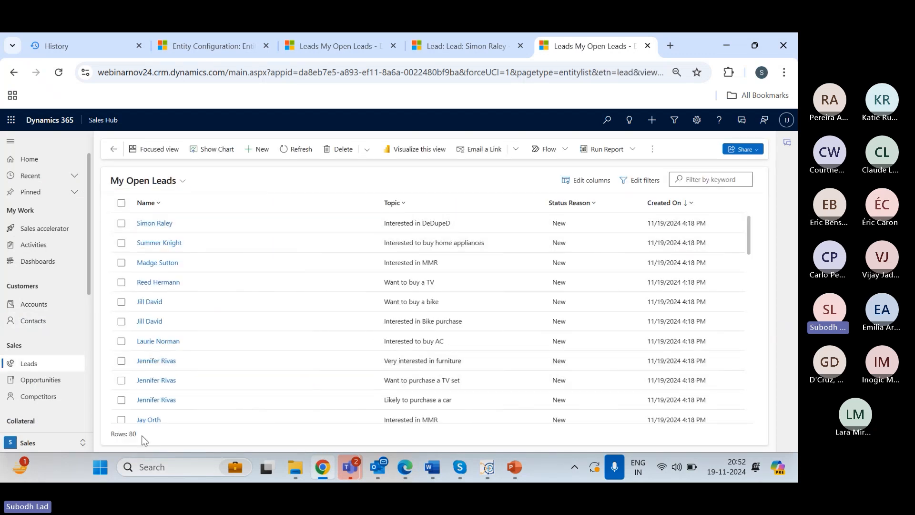
Switch back to the DeDupeD desktop app, find duplicates among My Open Leads and look through the Lead duplicate groups
{"action": "left_click", "coordinate": [487, 466]}
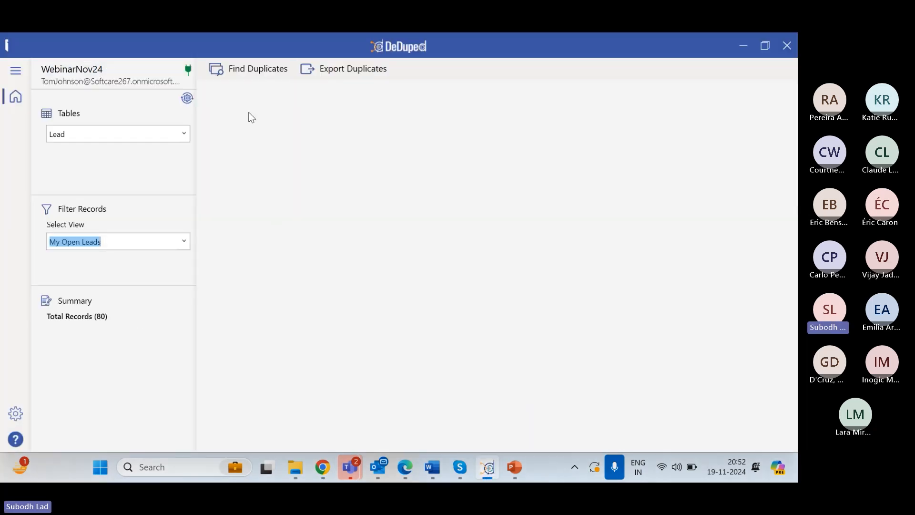
{"action": "left_click", "coordinate": [238, 73]}
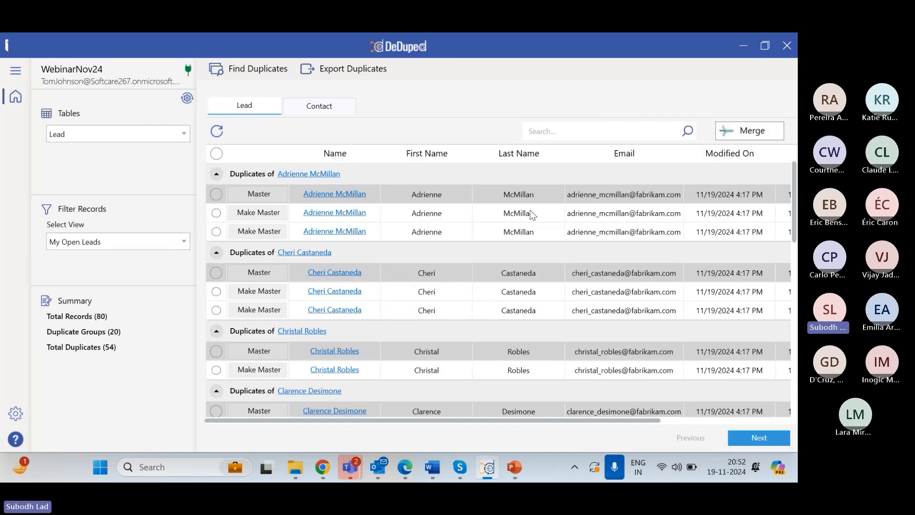
{"action": "scroll", "coordinate": [534, 218], "scroll_direction": "down", "scroll_amount": 3}
{"action": "scroll", "coordinate": [549, 238], "scroll_direction": "up", "scroll_amount": 3}
{"action": "scroll", "coordinate": [551, 239], "scroll_direction": "down", "scroll_amount": 4}
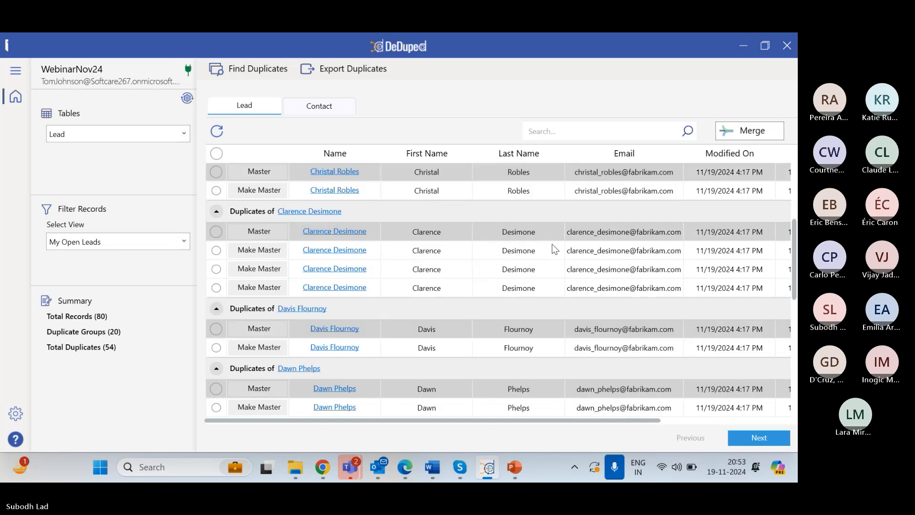
{"action": "scroll", "coordinate": [554, 245], "scroll_direction": "up", "scroll_amount": 4}
Search the Lead duplicate groups by a lead's first name, and clear the search to list all groups again
{"action": "left_click", "coordinate": [596, 130]}
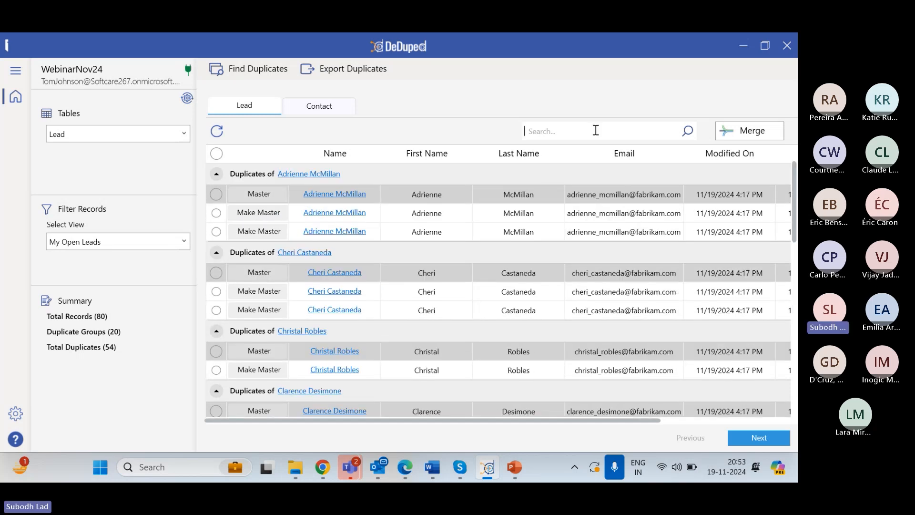
{"action": "type", "text": "dawn"}
{"action": "left_click", "coordinate": [685, 129]}
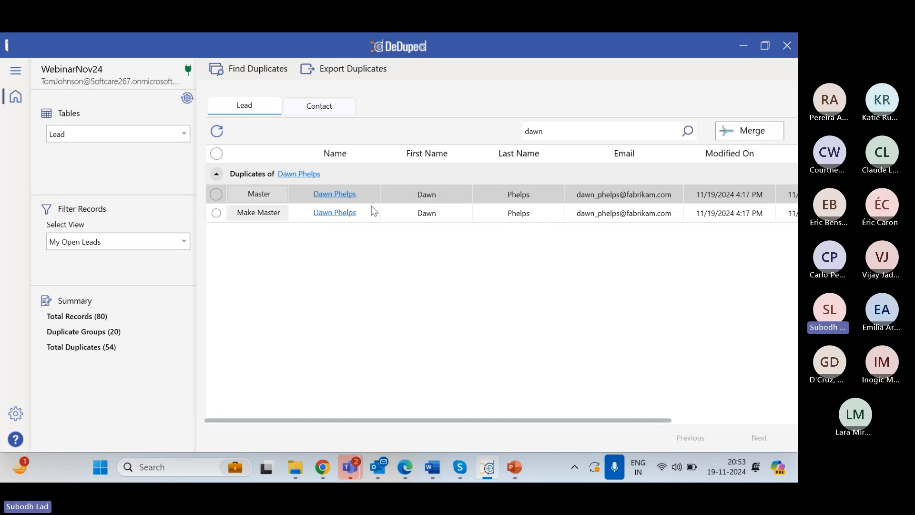
{"action": "double_click", "coordinate": [597, 137]}
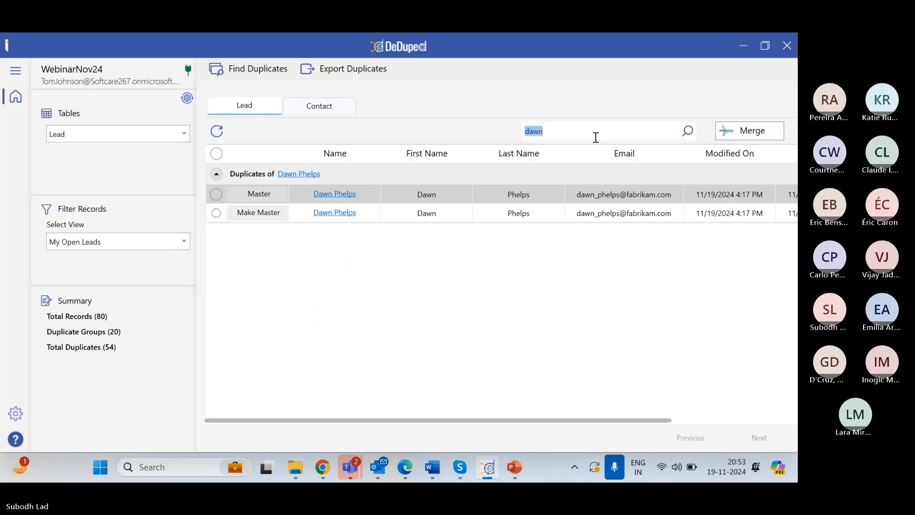
{"action": "key", "text": "BackSpace"}
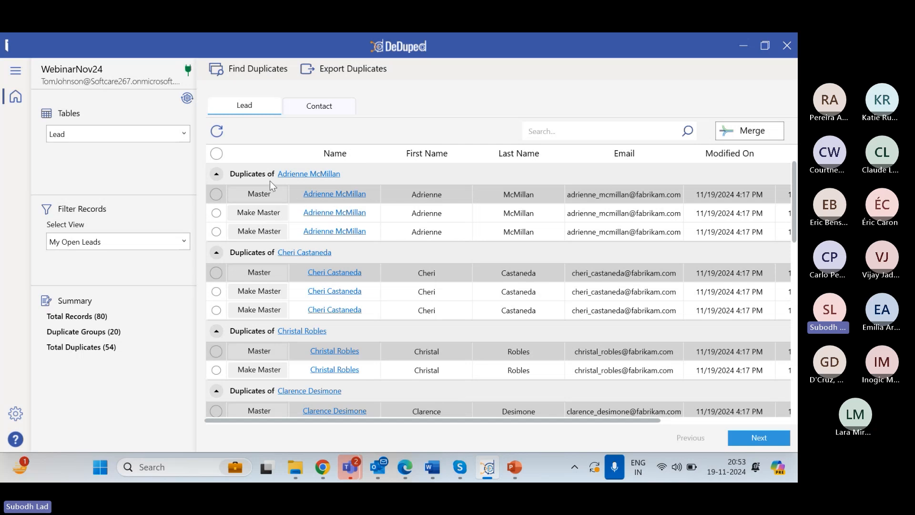
Select all Lead duplicate groups and merge them into their master records, confirming the merge
{"action": "left_click", "coordinate": [216, 195]}
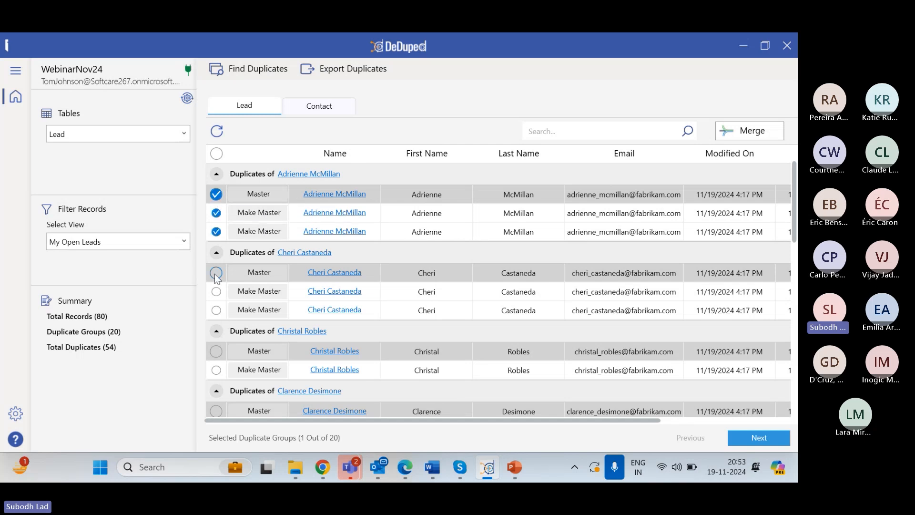
{"action": "left_click", "coordinate": [217, 352]}
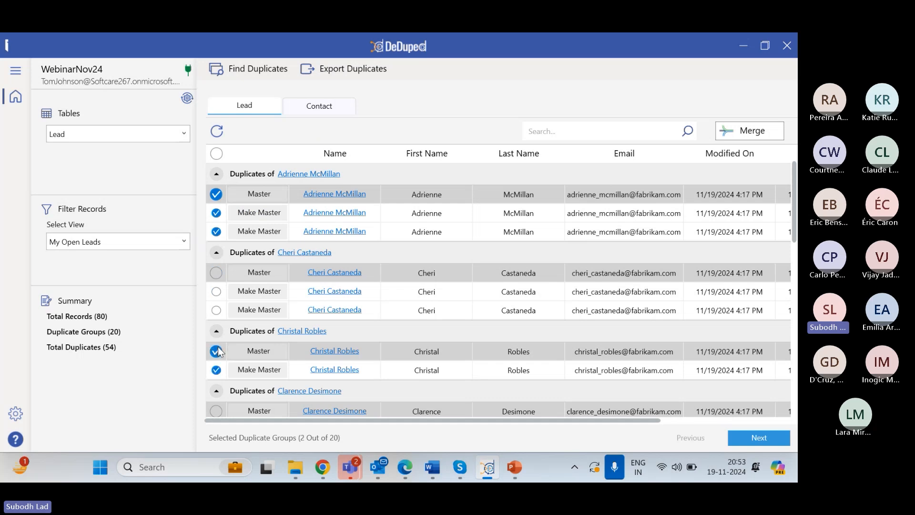
{"action": "left_click", "coordinate": [219, 156]}
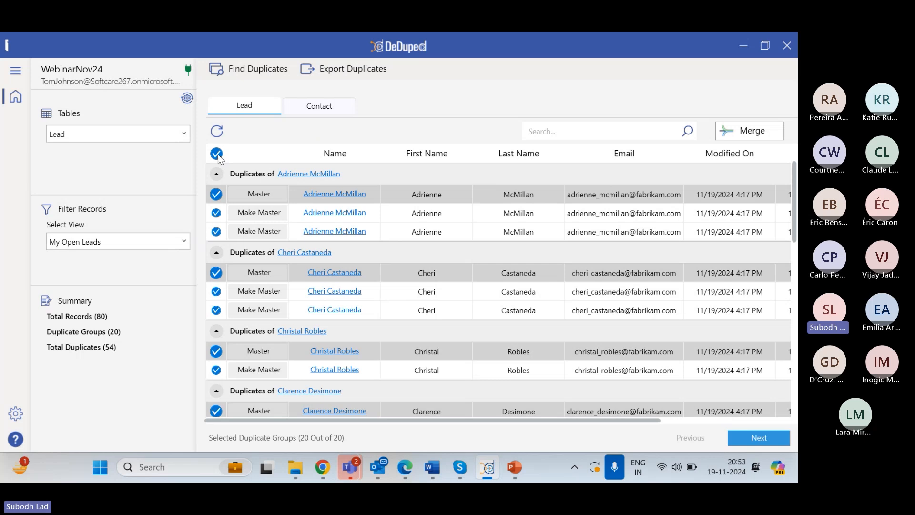
{"action": "left_click", "coordinate": [747, 138]}
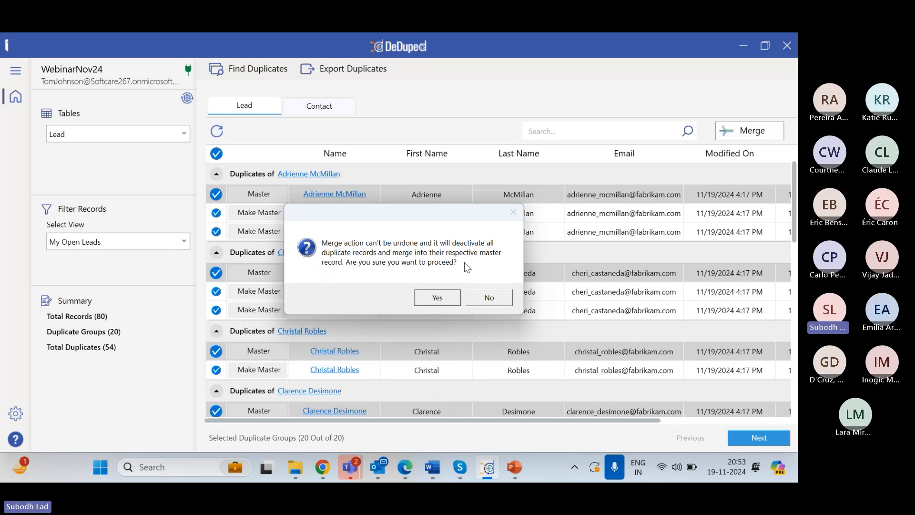
{"action": "left_click", "coordinate": [448, 300]}
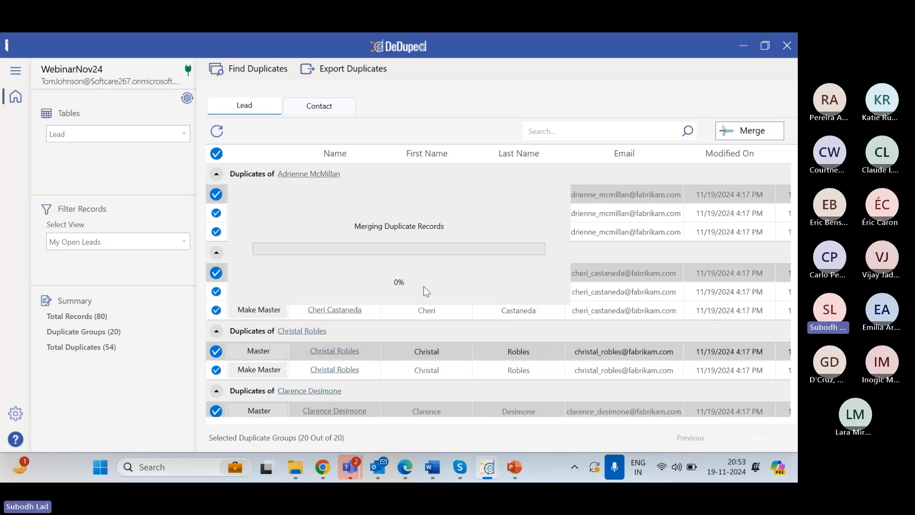
Switch to Chrome, close the History page and view the master deciding rule in the lead entity configuration's merge settings
{"action": "left_click", "coordinate": [322, 467]}
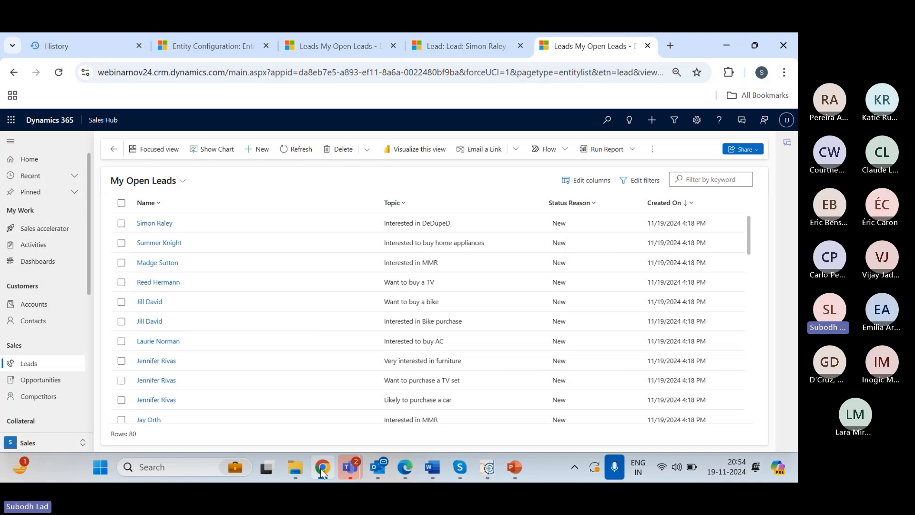
{"action": "left_click", "coordinate": [204, 56]}
{"action": "left_click", "coordinate": [139, 46]}
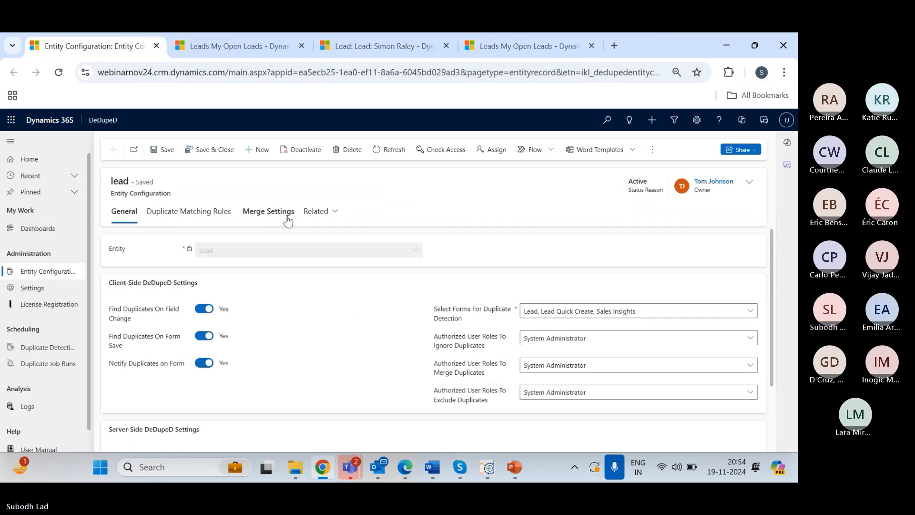
{"action": "left_click", "coordinate": [226, 217]}
{"action": "left_click", "coordinate": [252, 216]}
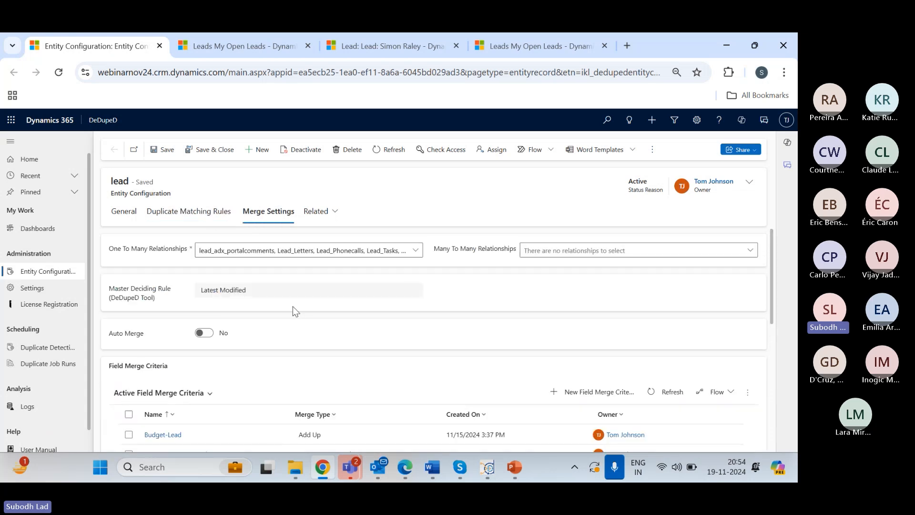
{"action": "left_click_drag", "start_coordinate": [173, 295], "coordinate": [117, 287]}
Review the Master Deciding Rule options, try Criteria Based to show its Fetch XML field, and set the rule back to Latest Modified
{"action": "left_click", "coordinate": [286, 291]}
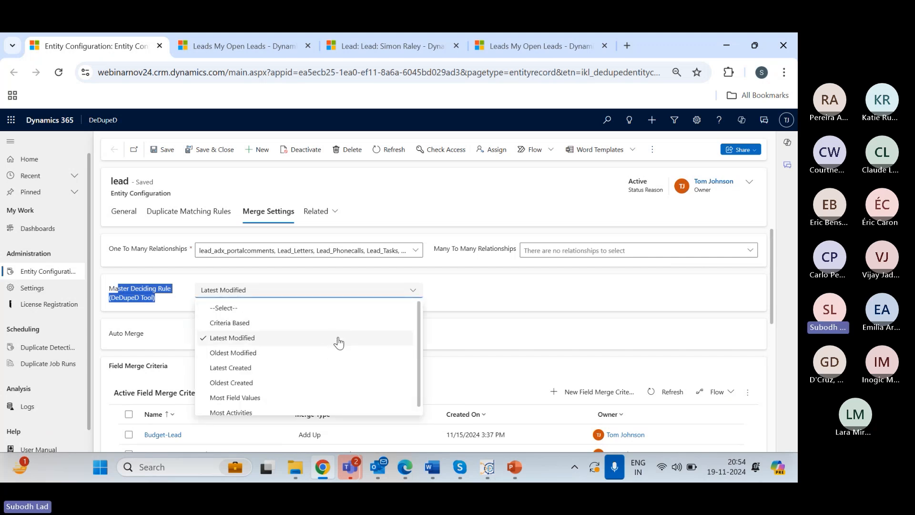
{"action": "scroll", "coordinate": [337, 341], "scroll_direction": "down", "scroll_amount": 1}
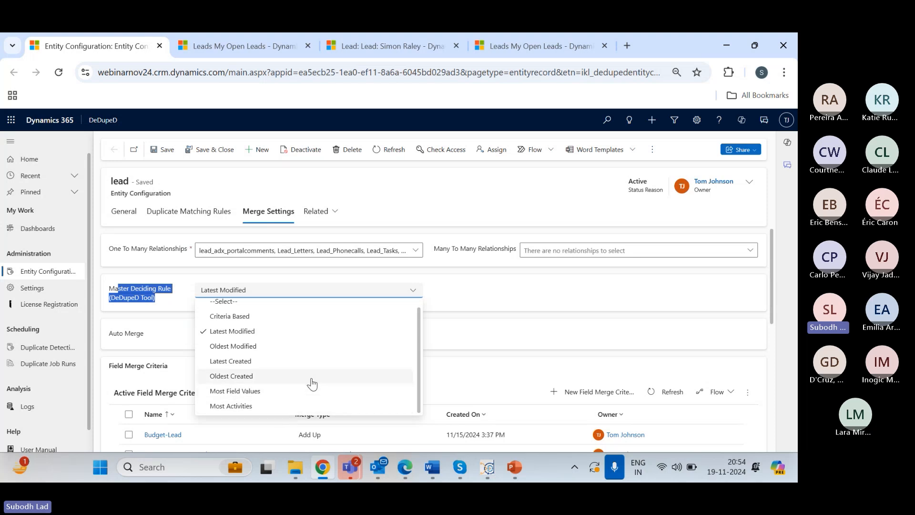
{"action": "scroll", "coordinate": [329, 329], "scroll_direction": "up", "scroll_amount": 1}
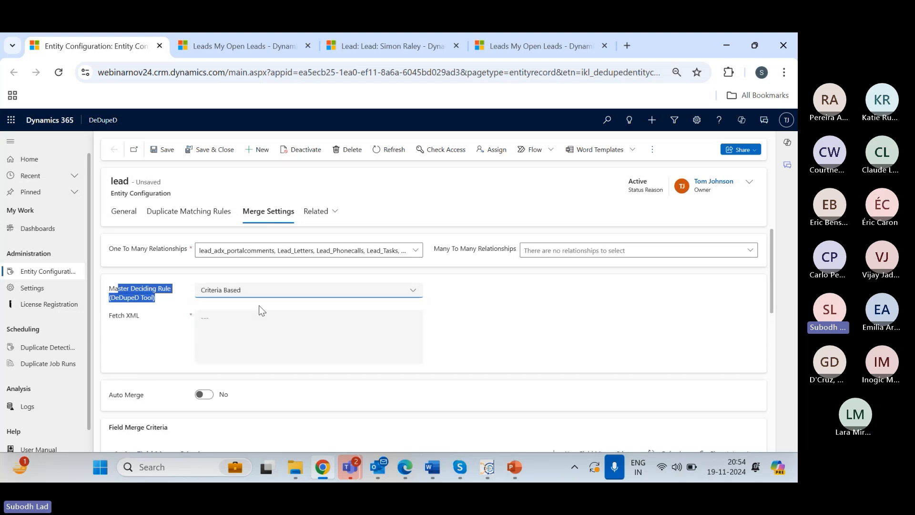
{"action": "left_click", "coordinate": [212, 330]}
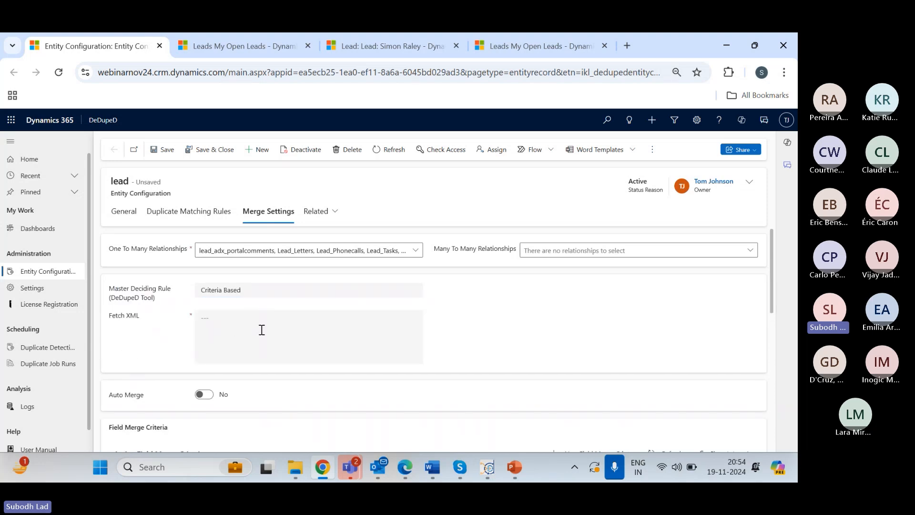
{"action": "left_click", "coordinate": [335, 298]}
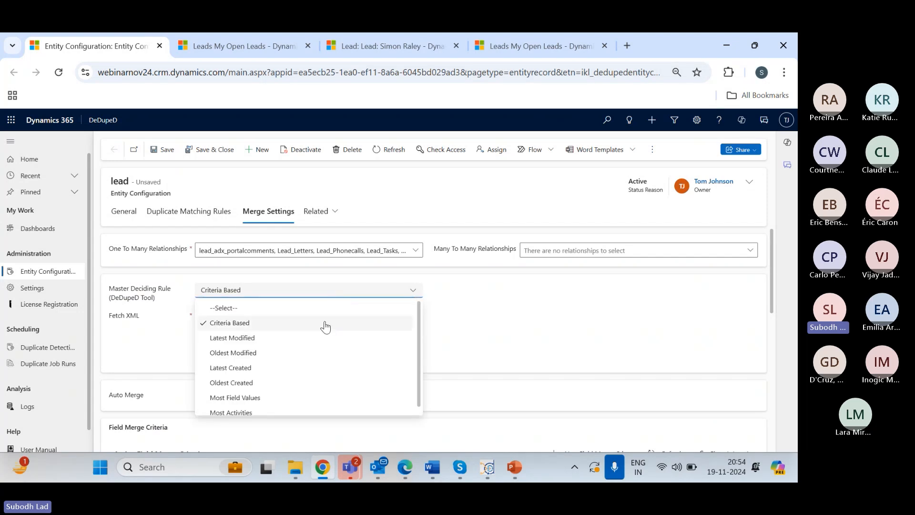
{"action": "left_click", "coordinate": [324, 325]}
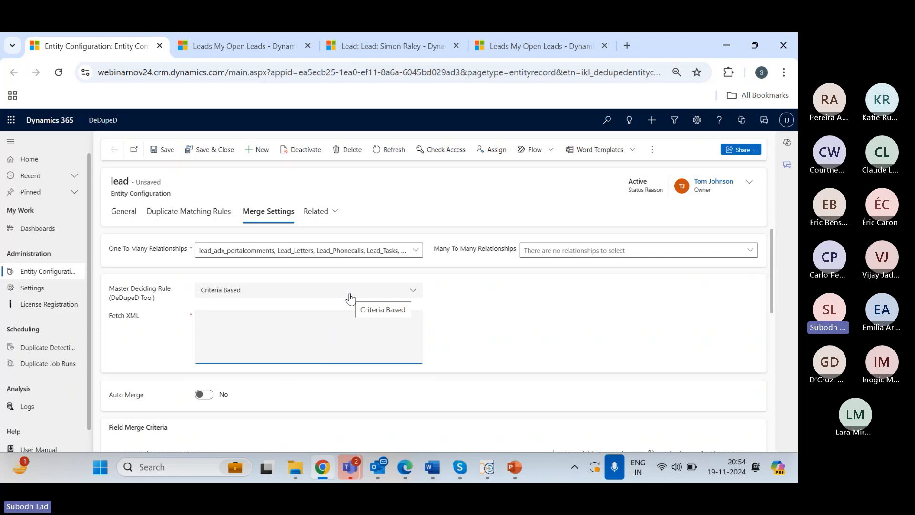
{"action": "left_click", "coordinate": [350, 298]}
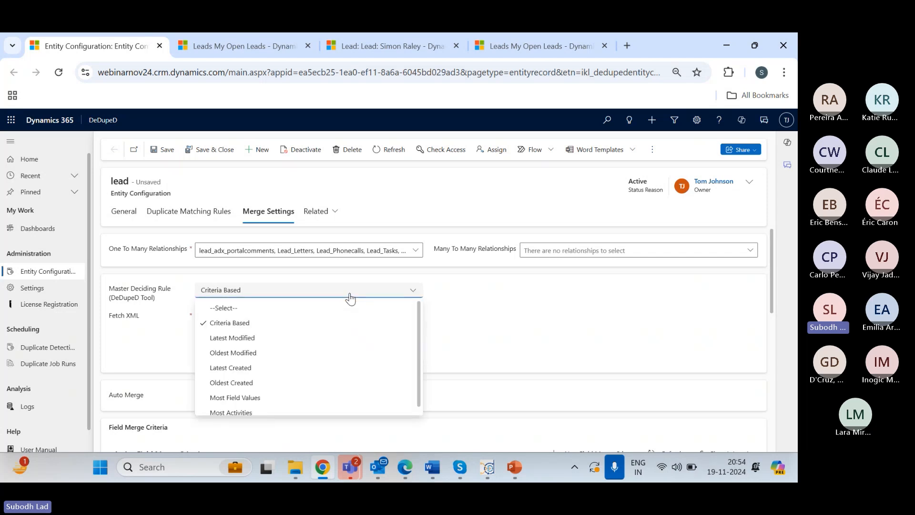
{"action": "left_click", "coordinate": [320, 338]}
Review the lead's field and address merge criteria, and check the bulk merge result in the DeDupeD desktop app
{"action": "scroll", "coordinate": [234, 302], "scroll_direction": "down", "scroll_amount": 1}
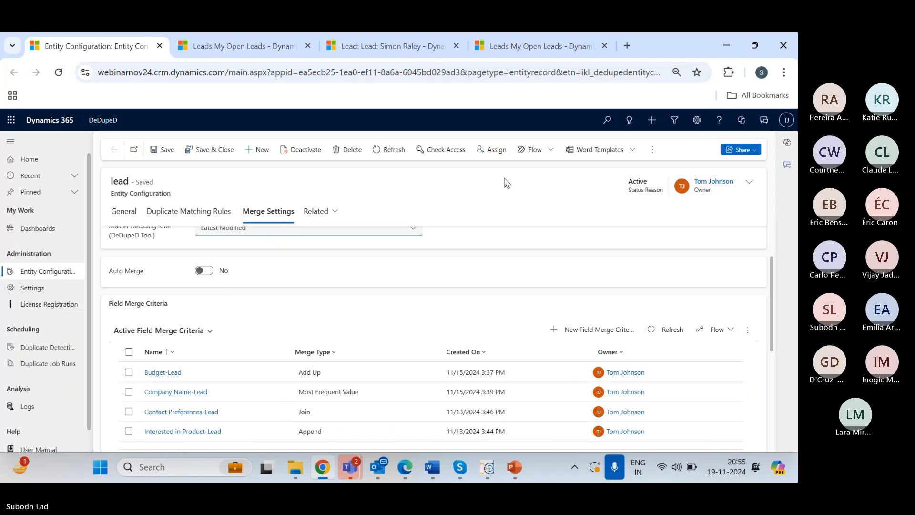
{"action": "scroll", "coordinate": [356, 303], "scroll_direction": "down", "scroll_amount": 3}
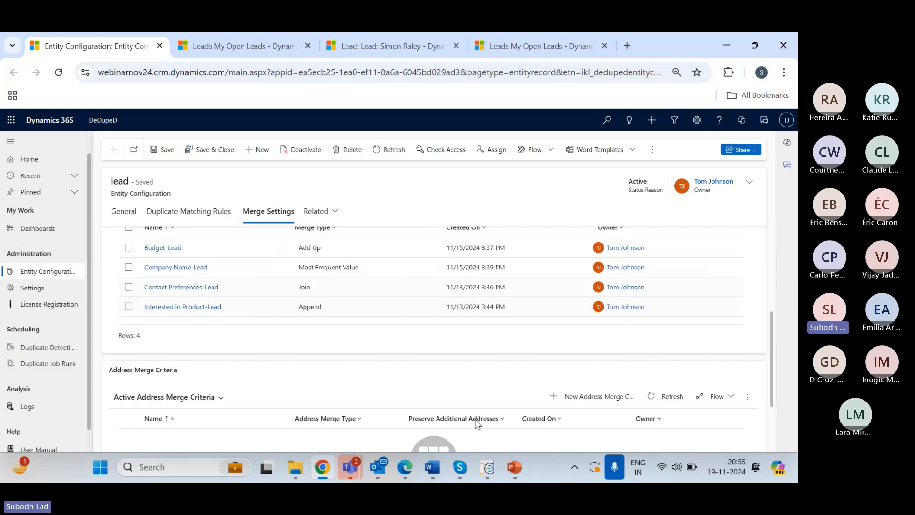
{"action": "left_click", "coordinate": [487, 467]}
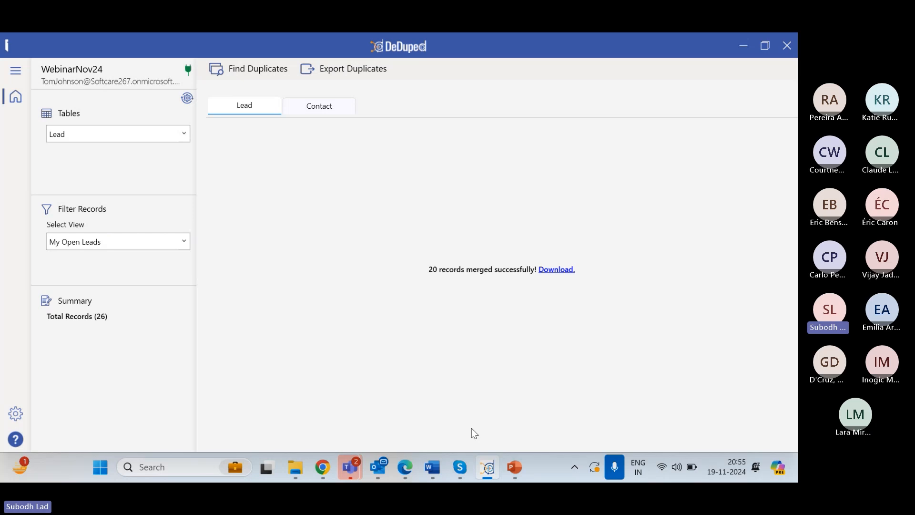
{"action": "left_click", "coordinate": [322, 471]}
{"action": "scroll", "coordinate": [380, 258], "scroll_direction": "up", "scroll_amount": 5}
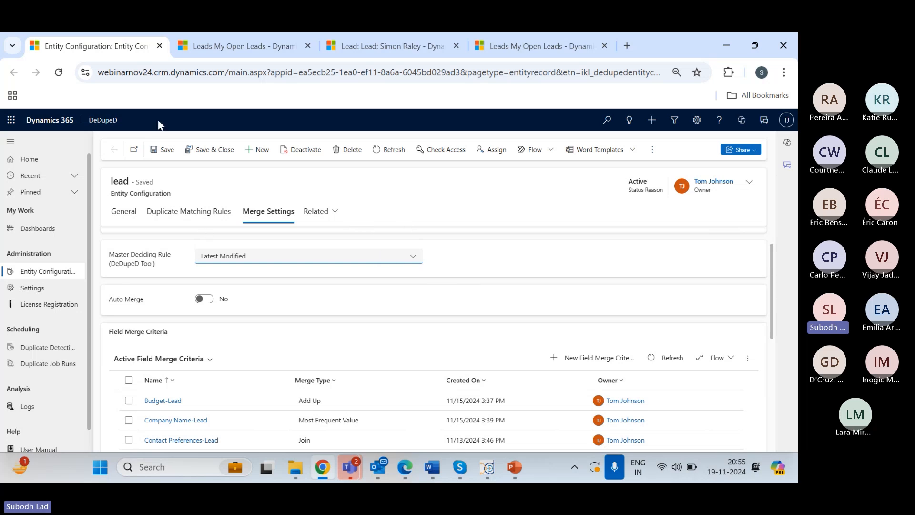
Start a new lead in Sales Hub with the topic "Interested in DDD" and fill in the lead's first and last name
{"action": "left_click", "coordinate": [220, 52]}
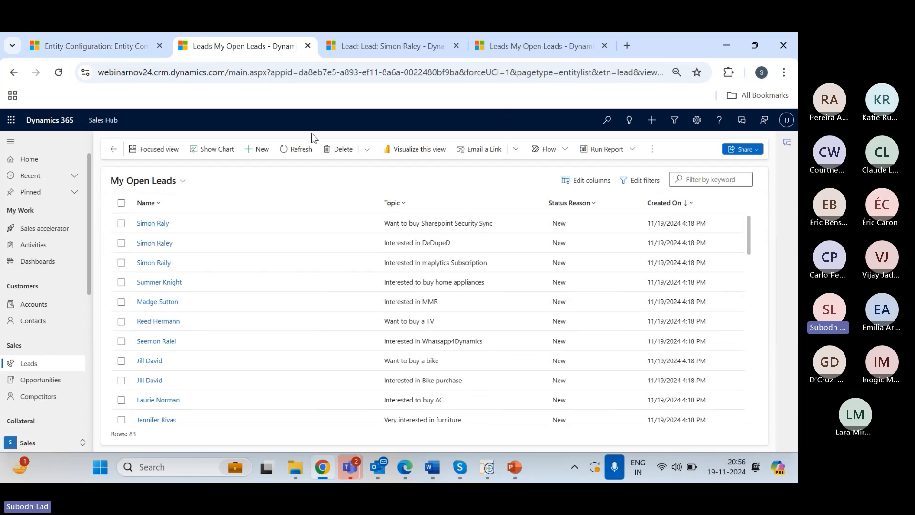
{"action": "left_click", "coordinate": [253, 151]}
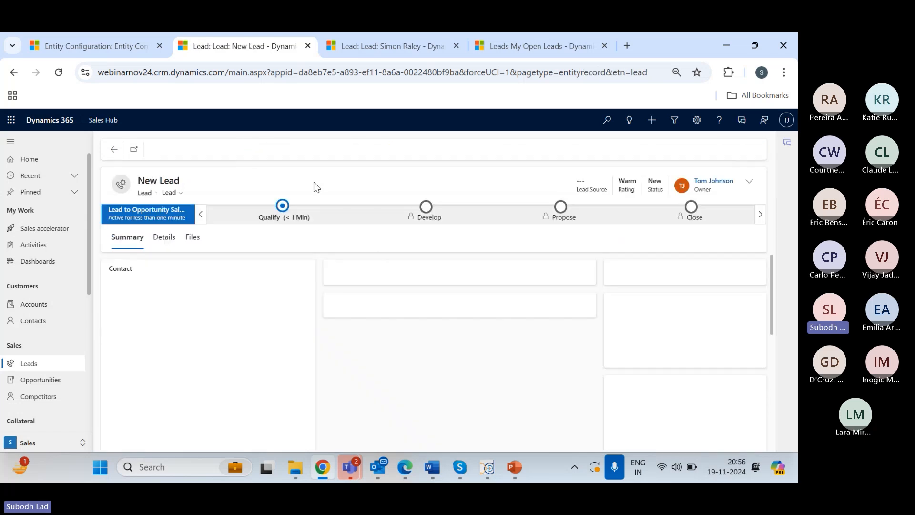
{"action": "left_click", "coordinate": [279, 294]}
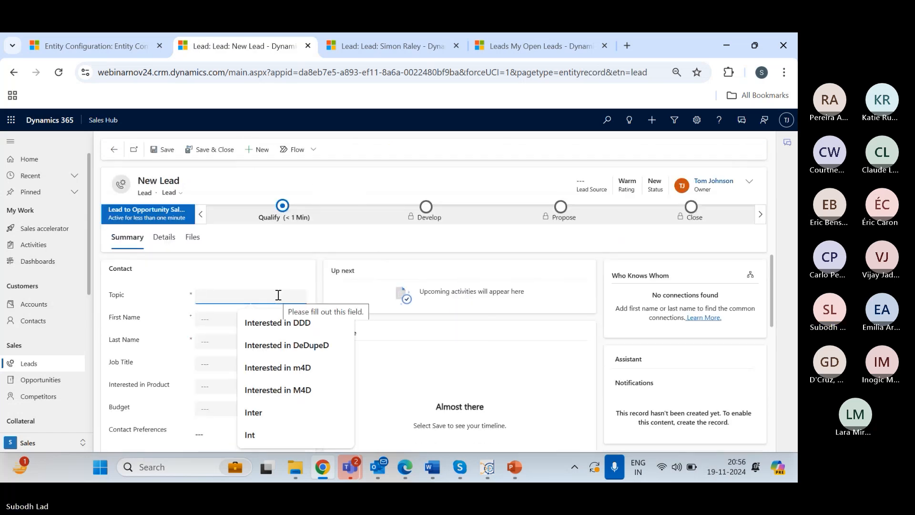
{"action": "type", "text": "Int"}
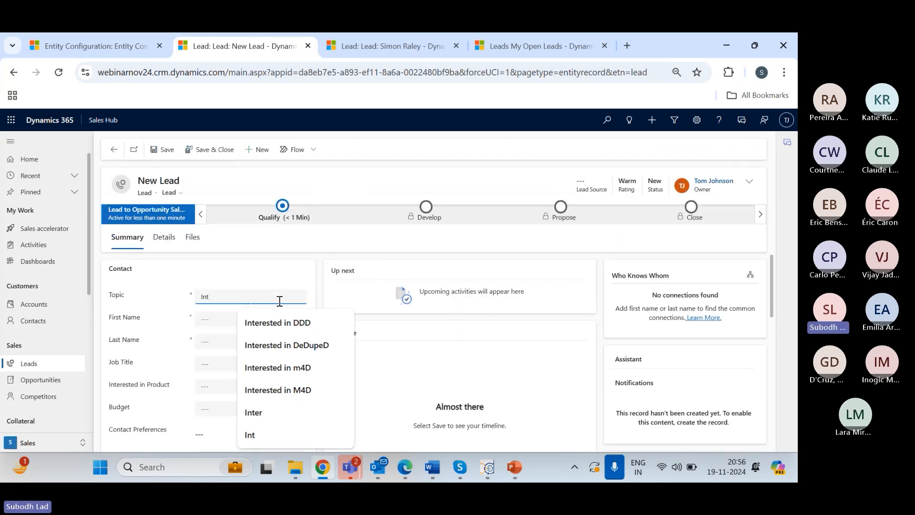
{"action": "left_click", "coordinate": [276, 322]}
{"action": "left_click", "coordinate": [251, 317]}
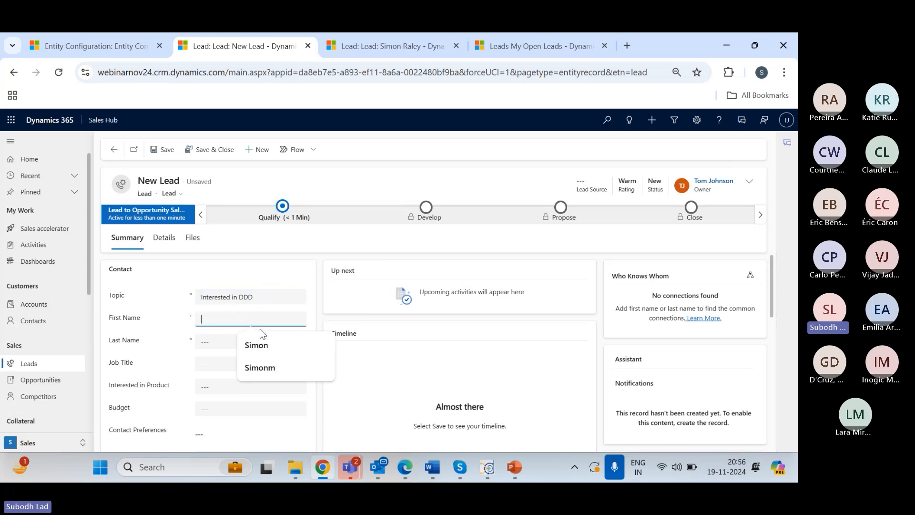
{"action": "left_click", "coordinate": [256, 345]}
{"action": "left_click", "coordinate": [246, 342]}
{"action": "left_click", "coordinate": [262, 371]}
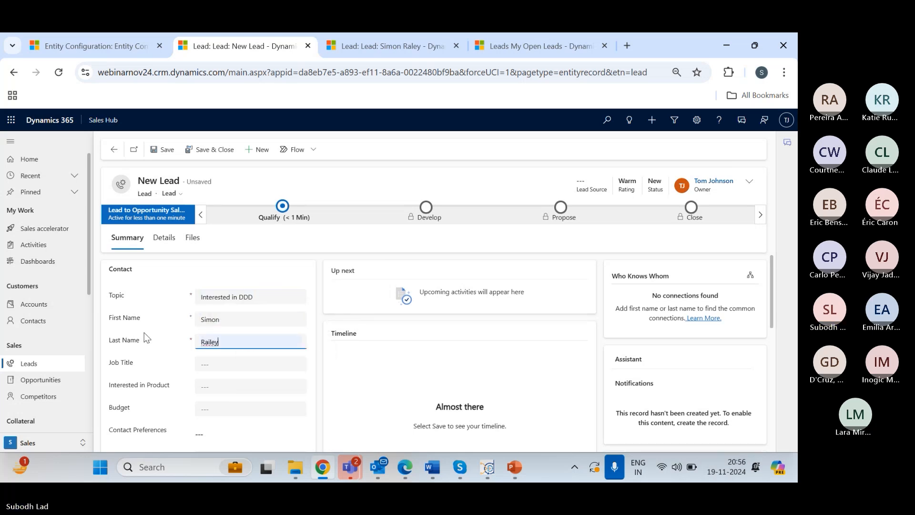
Run the duplicate check on the entered name, ignore the detected duplicates, and try to save the new lead
{"action": "left_click", "coordinate": [144, 333]}
{"action": "scroll", "coordinate": [189, 329], "scroll_direction": "down", "scroll_amount": 1}
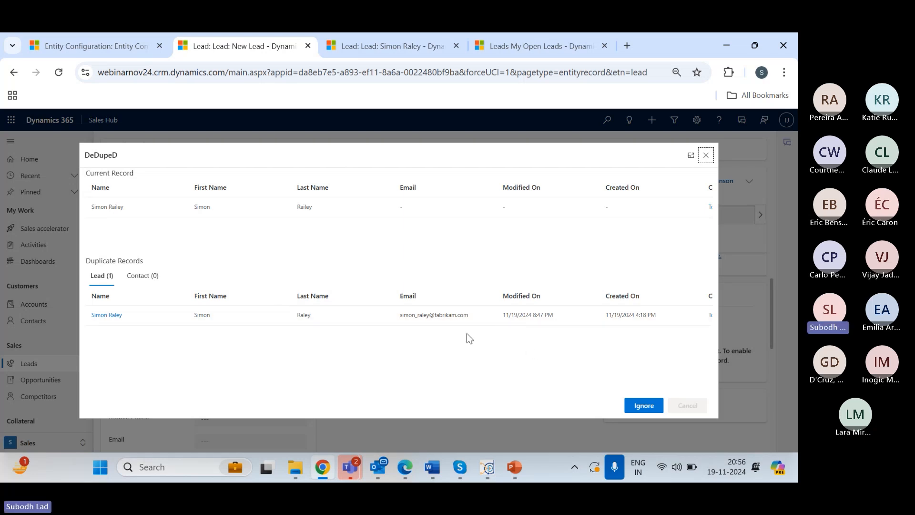
{"action": "left_click", "coordinate": [634, 406]}
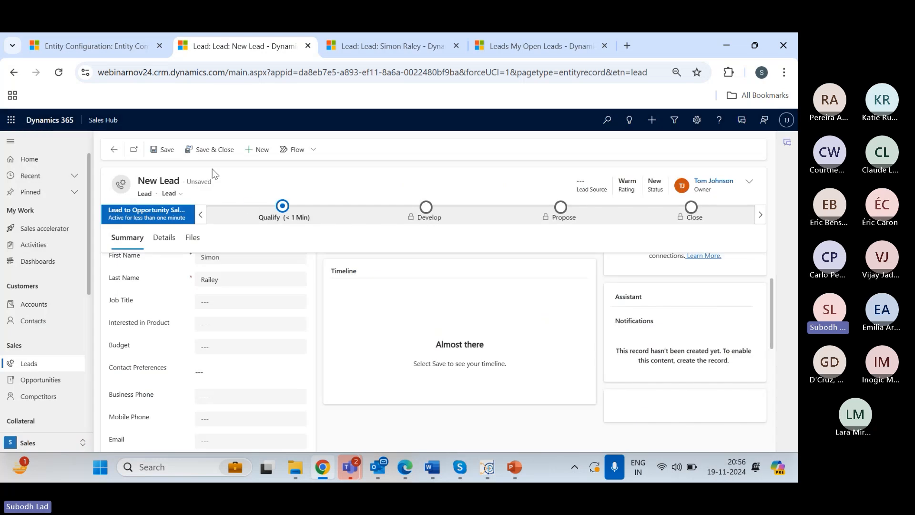
{"action": "left_click", "coordinate": [160, 149]}
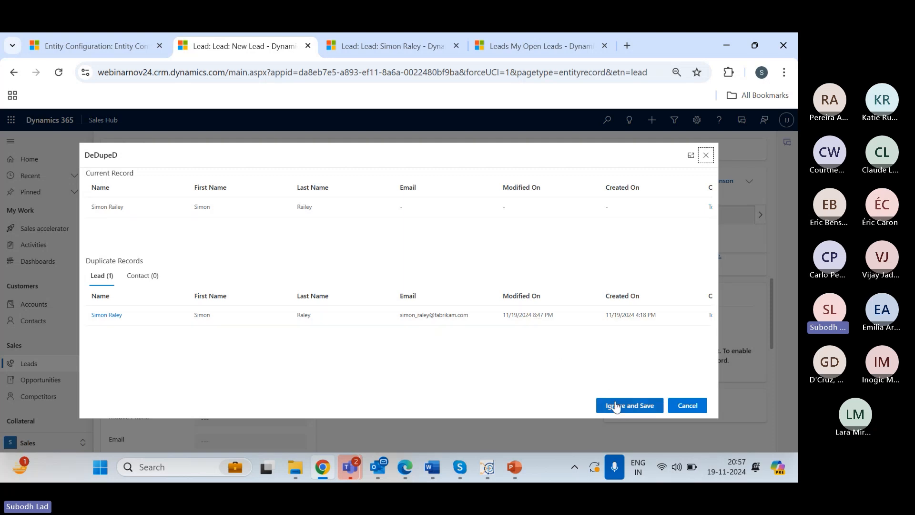
Remove System Administrator from the roles authorized to ignore duplicates in the lead entity configuration's general settings, and save it
{"action": "left_click", "coordinate": [95, 46]}
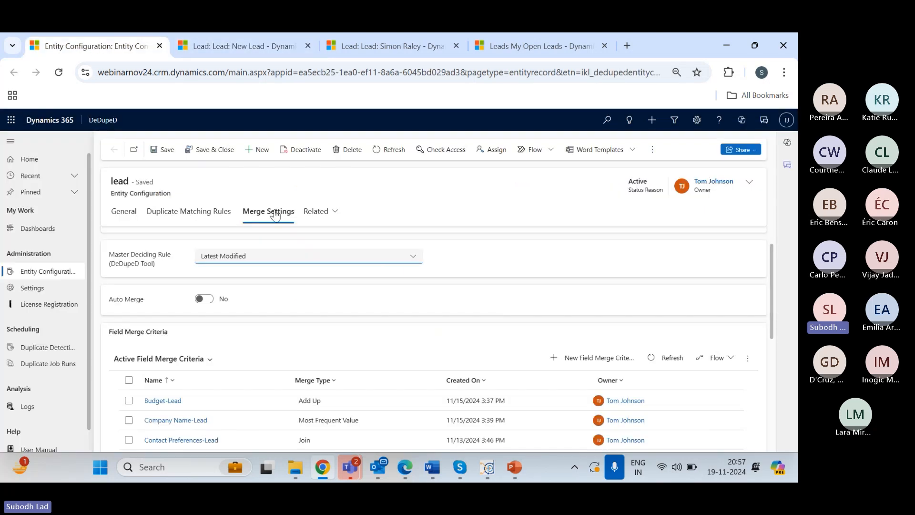
{"action": "left_click", "coordinate": [123, 216]}
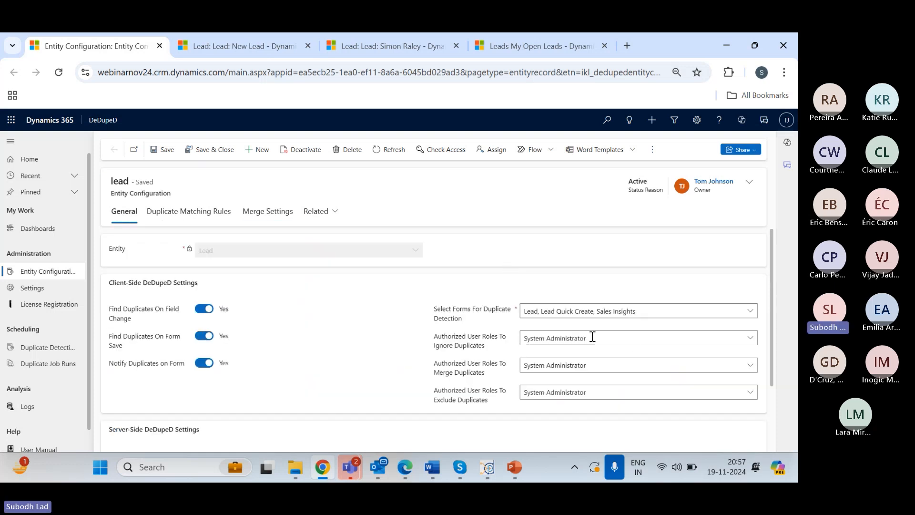
{"action": "triple_click", "coordinate": [436, 344]}
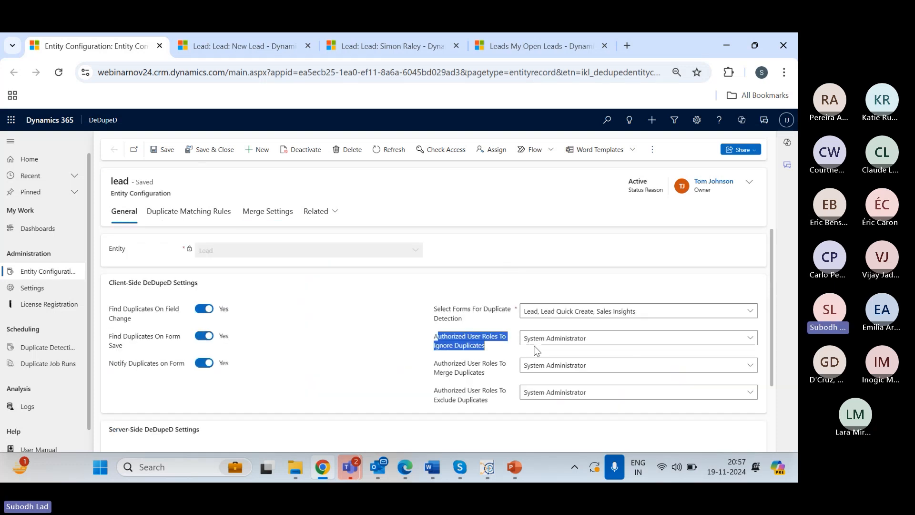
{"action": "left_click", "coordinate": [751, 338]}
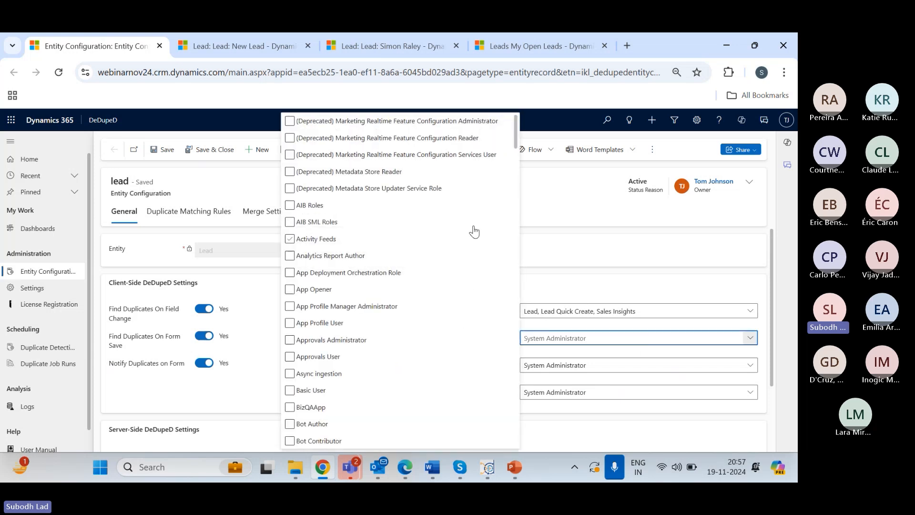
{"action": "scroll", "coordinate": [474, 229], "scroll_direction": "down", "scroll_amount": 20}
{"action": "left_click_drag", "start_coordinate": [519, 271], "coordinate": [476, 409]}
{"action": "left_click", "coordinate": [328, 418]}
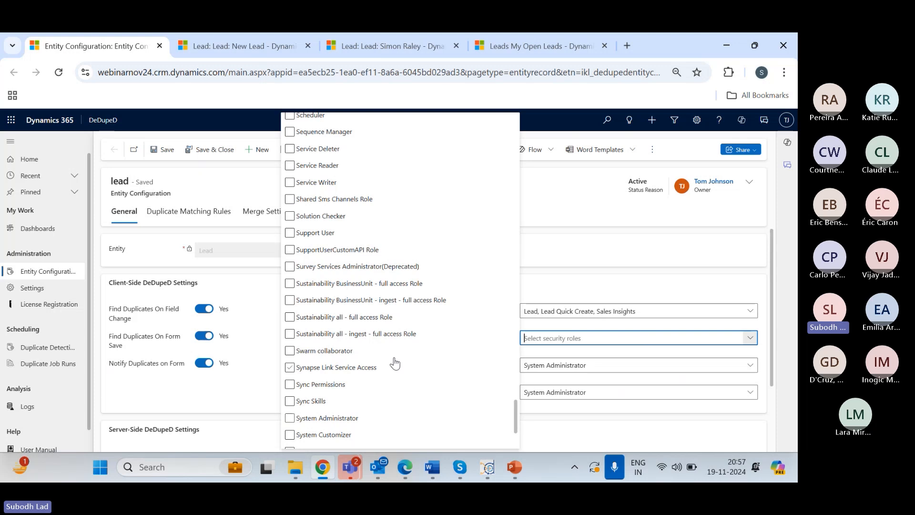
{"action": "left_click", "coordinate": [541, 280]}
{"action": "left_click", "coordinate": [163, 149]}
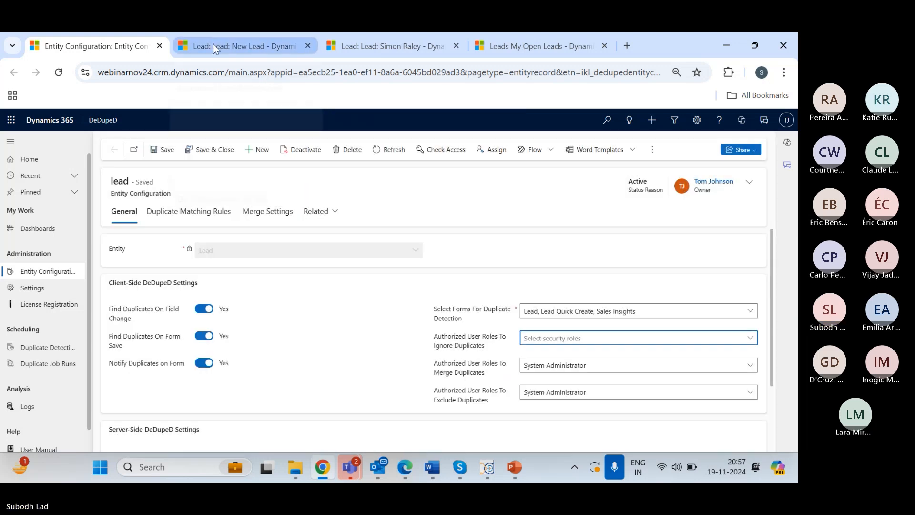
Close the new lead's duplicate dialog, save the lead again to check the options offered, and dismiss the dialog
{"action": "left_click", "coordinate": [213, 44]}
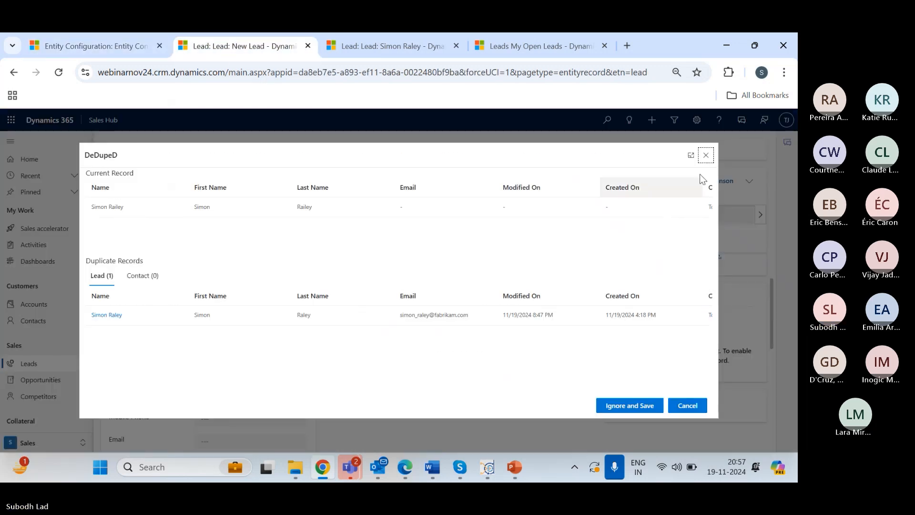
{"action": "left_click", "coordinate": [706, 155]}
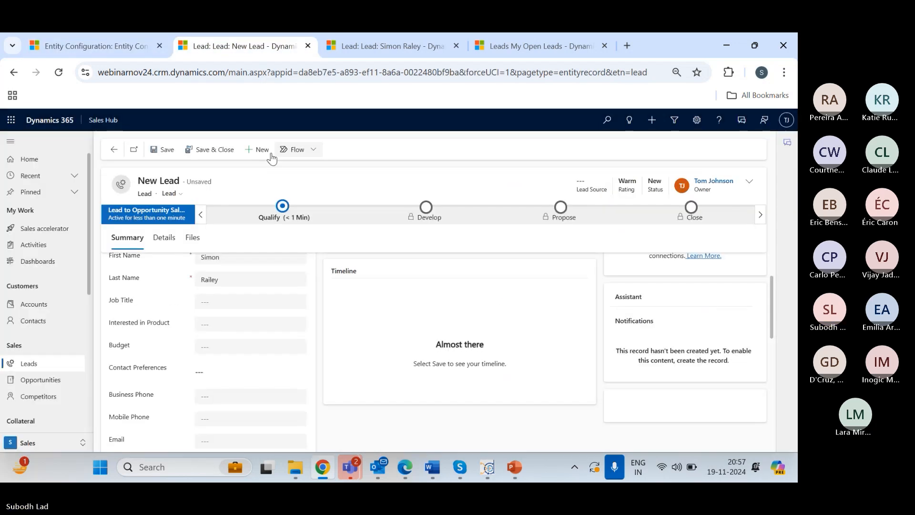
{"action": "left_click", "coordinate": [167, 151]}
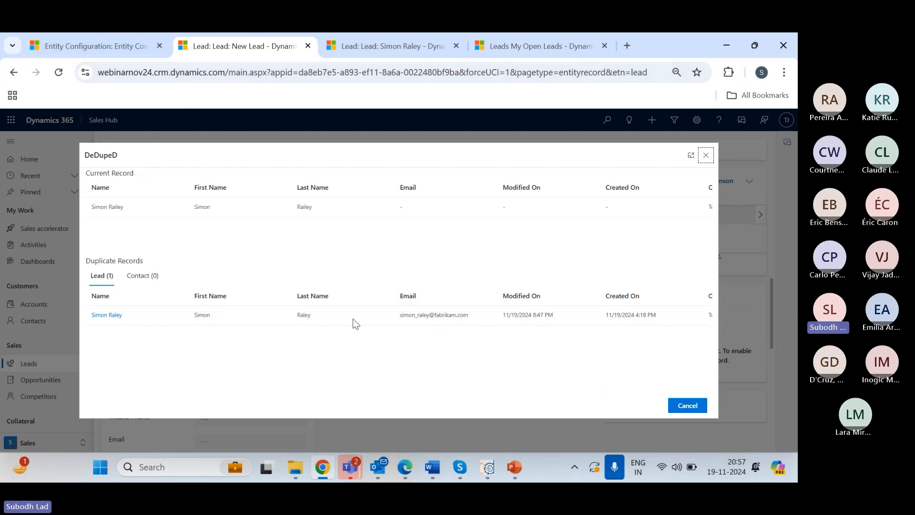
{"action": "left_click", "coordinate": [706, 156]}
Start a new duplicate detection job in DeDupeD and review its entity, notification, detection criteria and schedule fields
{"action": "left_click", "coordinate": [91, 39]}
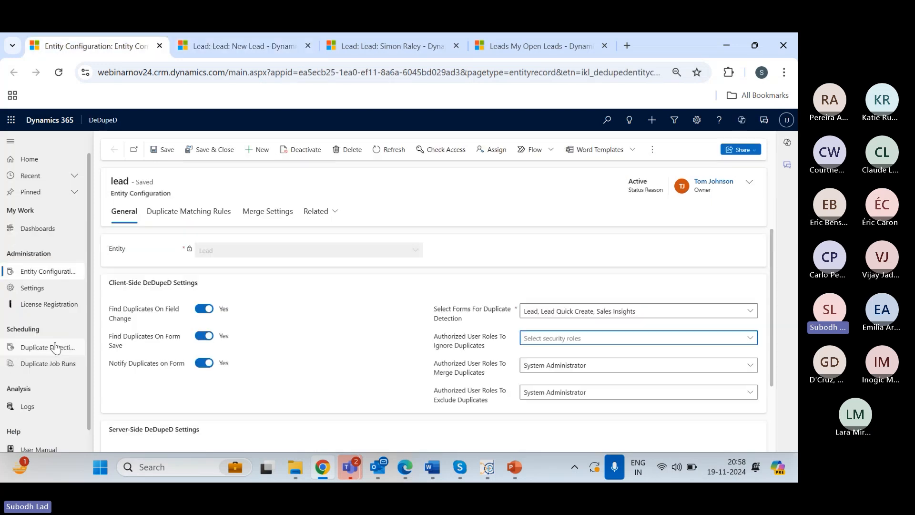
{"action": "left_click", "coordinate": [56, 348]}
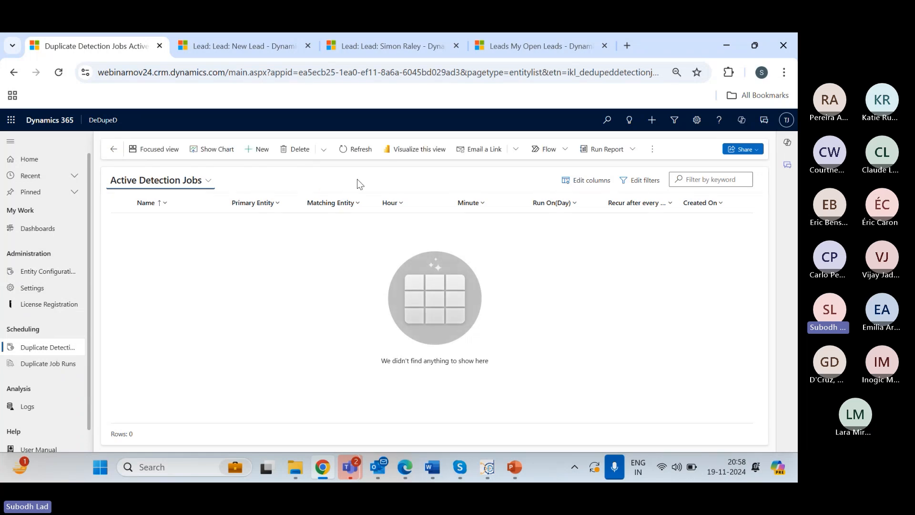
{"action": "left_click", "coordinate": [263, 150]}
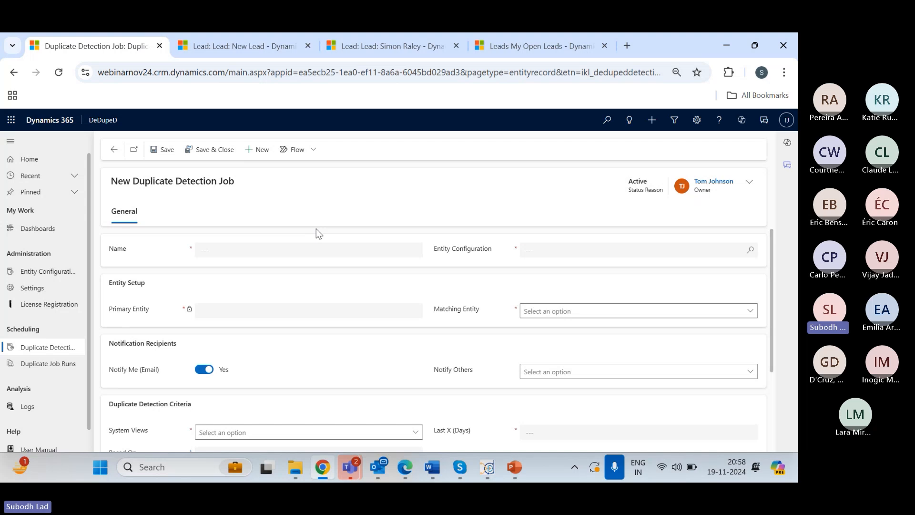
{"action": "scroll", "coordinate": [341, 252], "scroll_direction": "down", "scroll_amount": 2}
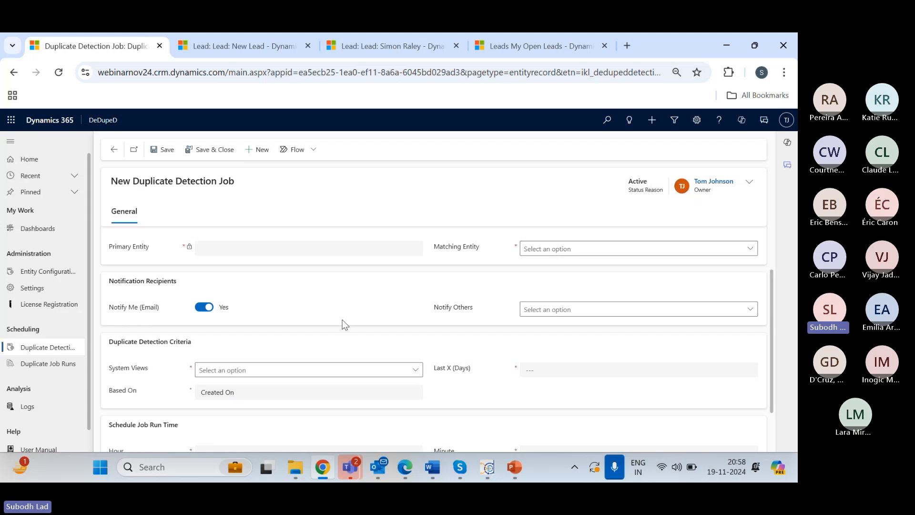
{"action": "scroll", "coordinate": [362, 306], "scroll_direction": "down", "scroll_amount": 1}
{"action": "scroll", "coordinate": [363, 306], "scroll_direction": "up", "scroll_amount": 3}
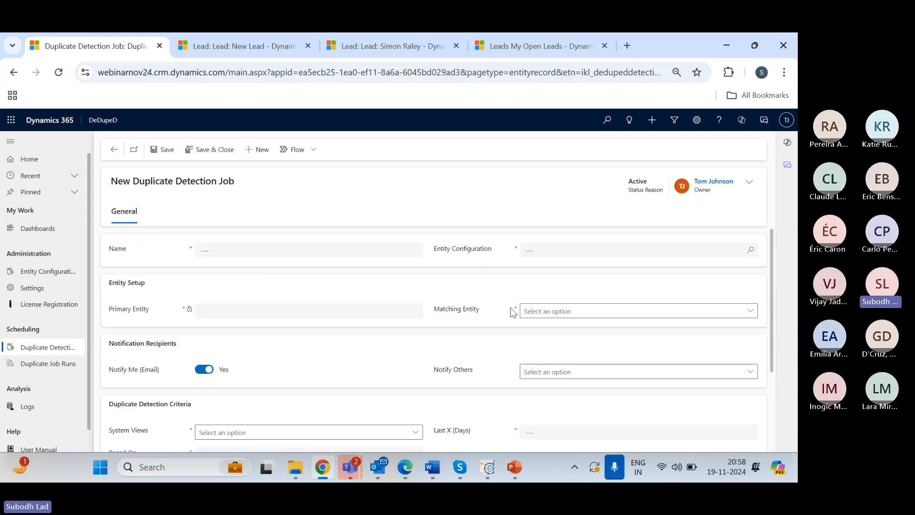
{"action": "scroll", "coordinate": [492, 318], "scroll_direction": "down", "scroll_amount": 1}
{"action": "scroll", "coordinate": [569, 288], "scroll_direction": "down", "scroll_amount": 1}
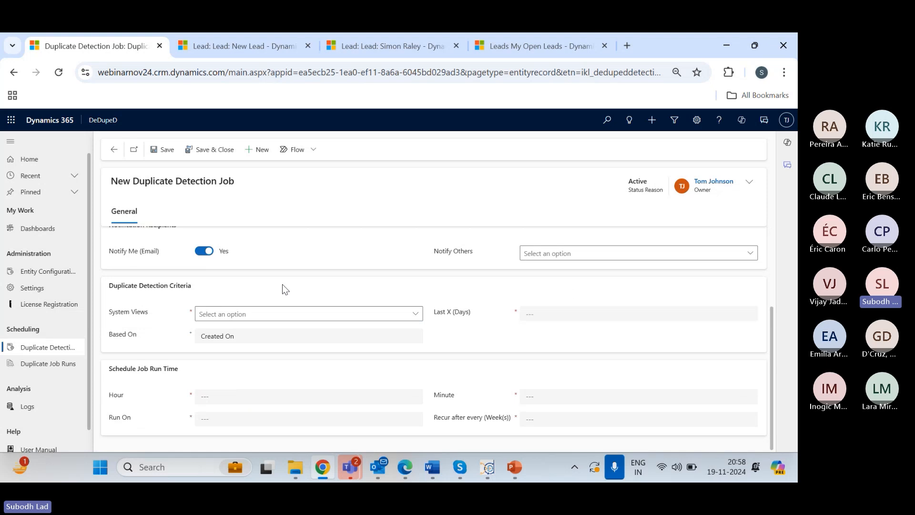
{"action": "scroll", "coordinate": [150, 297], "scroll_direction": "up", "scroll_amount": 1}
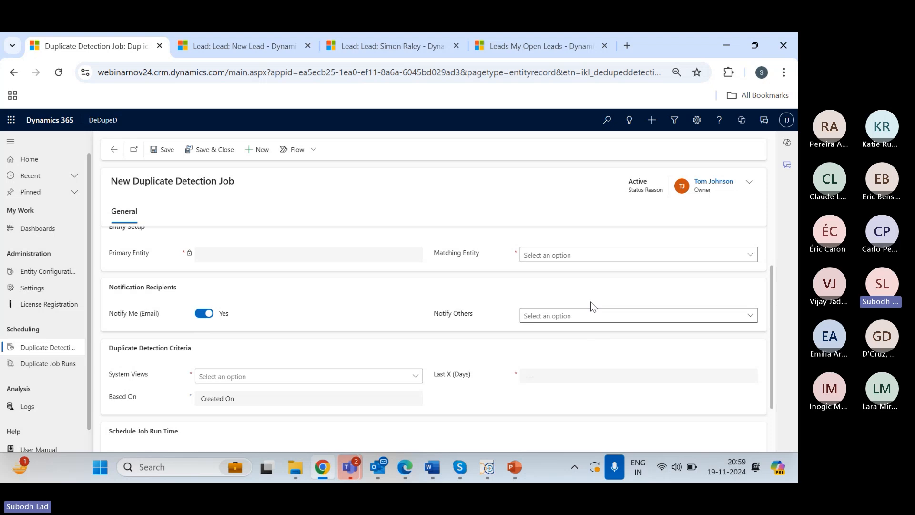
{"action": "scroll", "coordinate": [362, 341], "scroll_direction": "down", "scroll_amount": 2}
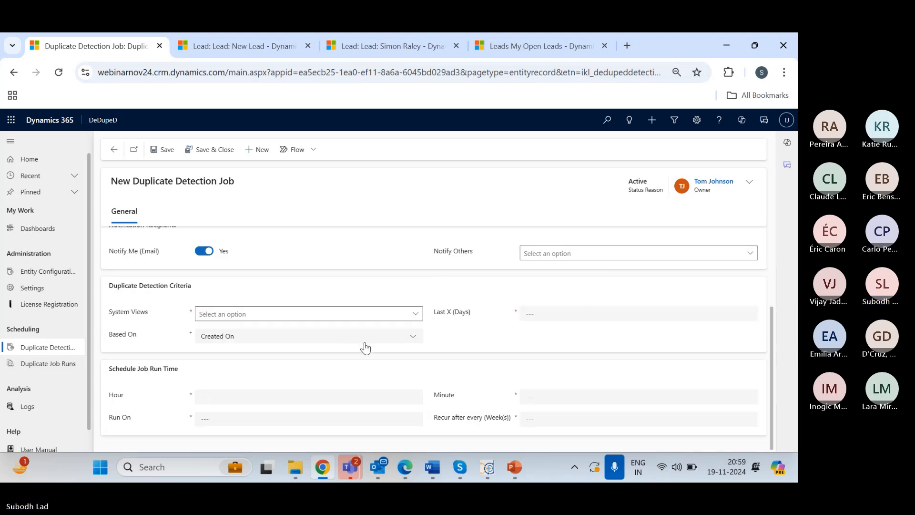
Schedule the detection job for hour 21, minute 00 on Friday, recurring every 4 weeks
{"action": "left_click", "coordinate": [262, 401]}
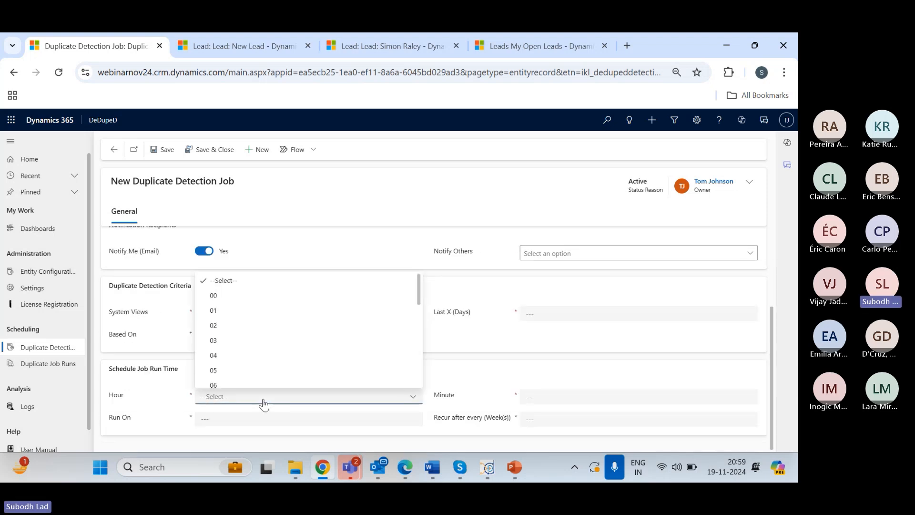
{"action": "scroll", "coordinate": [296, 352], "scroll_direction": "down", "scroll_amount": 5}
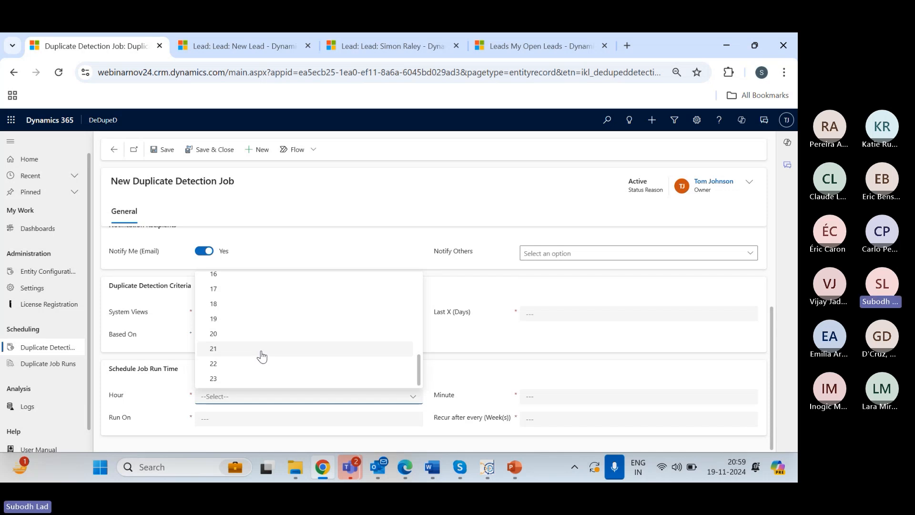
{"action": "left_click", "coordinate": [261, 349]}
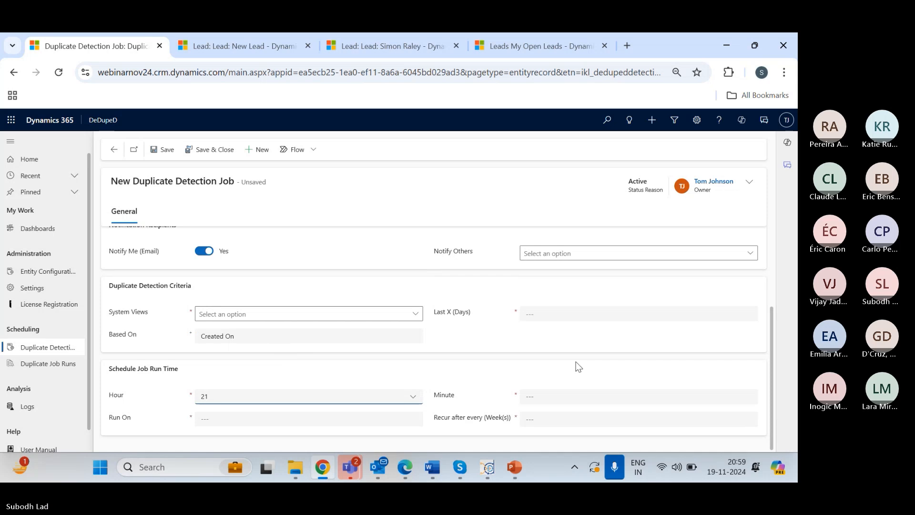
{"action": "left_click", "coordinate": [576, 397]}
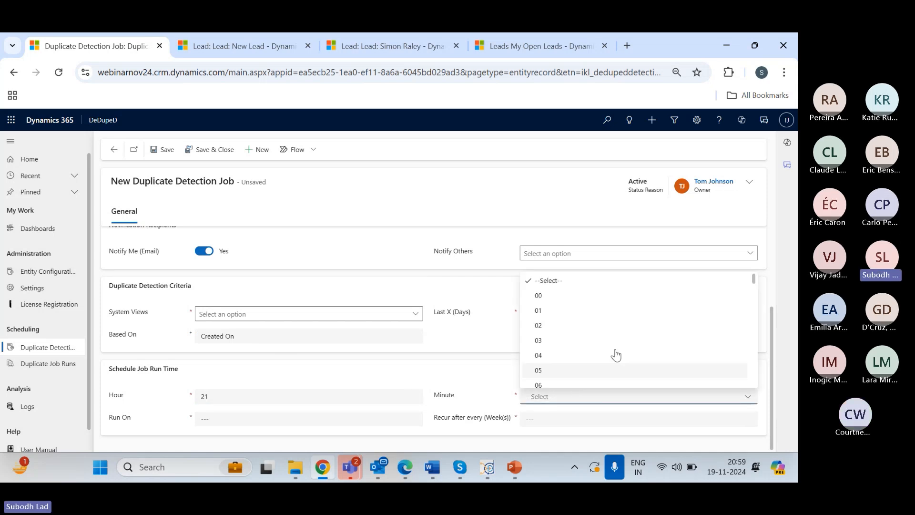
{"action": "scroll", "coordinate": [615, 353], "scroll_direction": "down", "scroll_amount": 3}
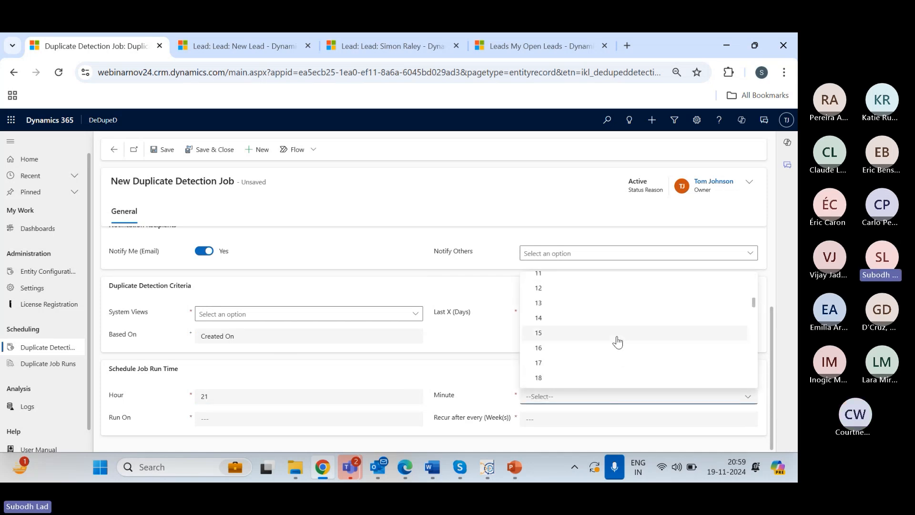
{"action": "scroll", "coordinate": [575, 346], "scroll_direction": "down", "scroll_amount": 2}
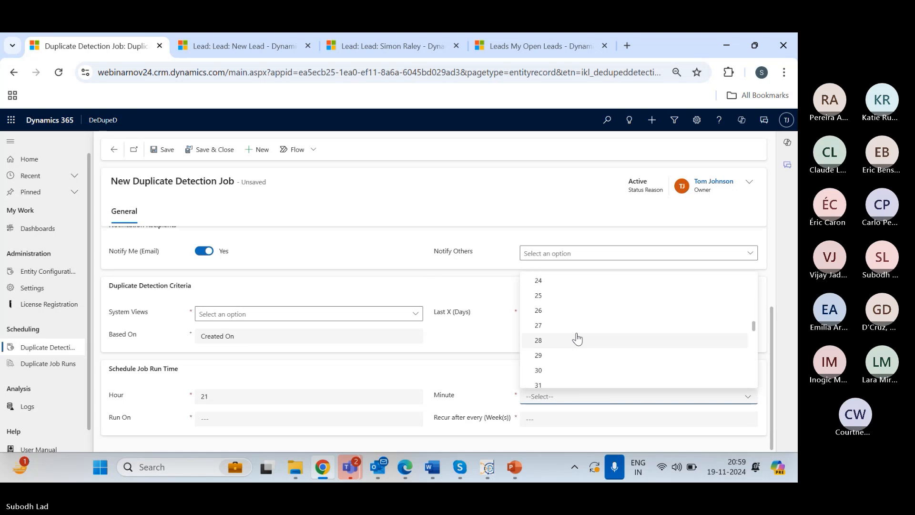
{"action": "left_click", "coordinate": [316, 419]}
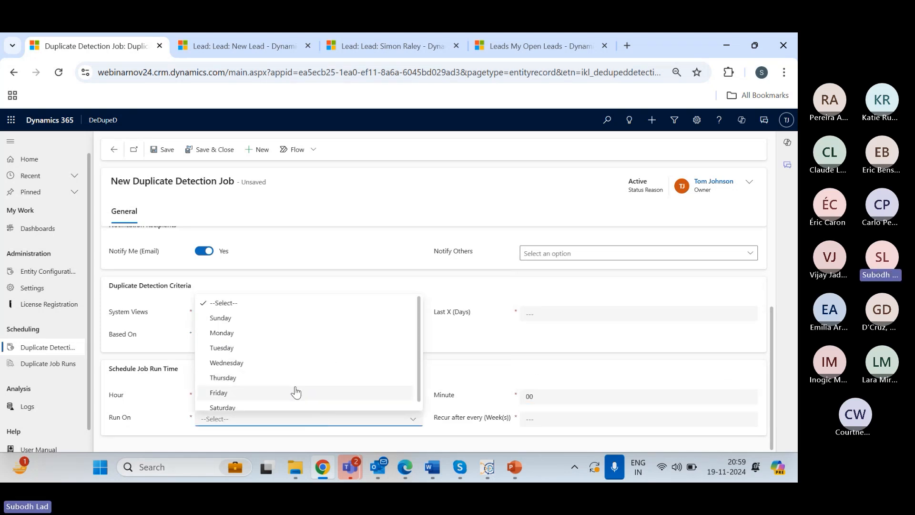
{"action": "left_click", "coordinate": [296, 392]}
{"action": "left_click", "coordinate": [572, 421]}
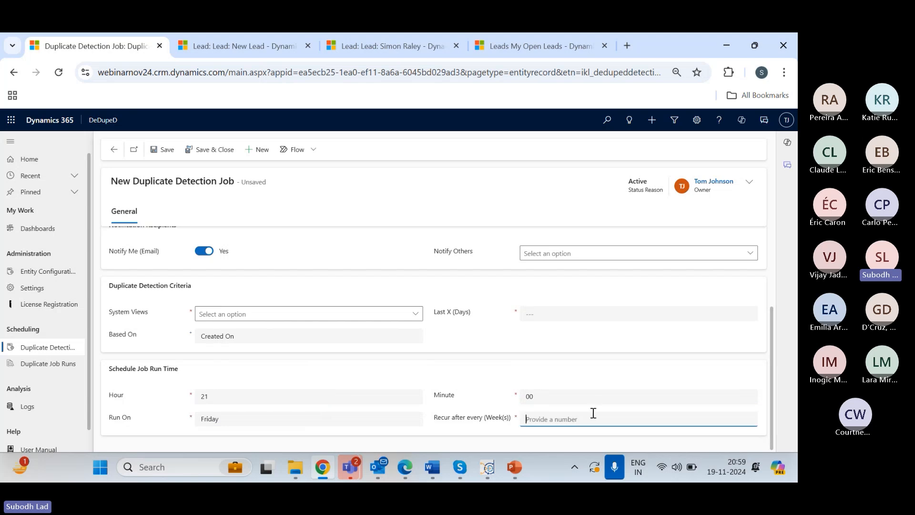
{"action": "type", "text": "4"}
{"action": "left_click", "coordinate": [537, 380]}
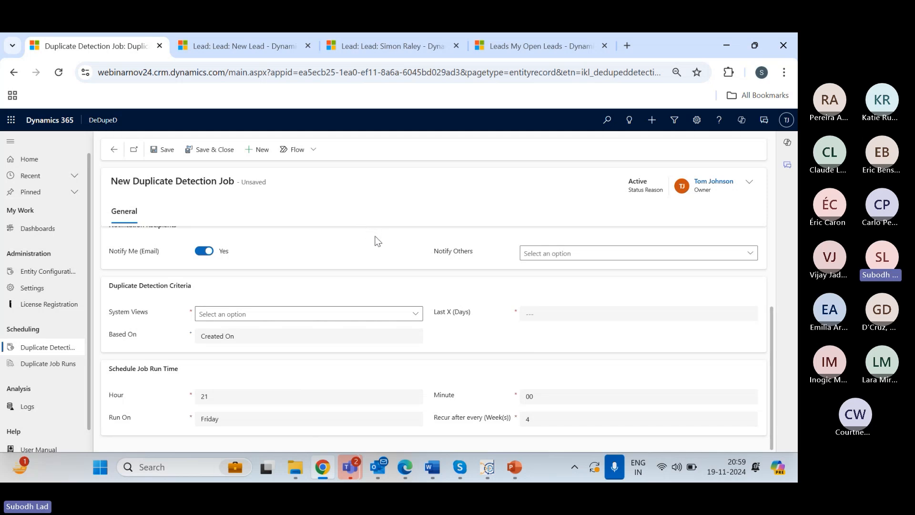
Switch to PowerPoint, start the slide show from the Live Demo slide and advance to the Poll slide
{"action": "left_click", "coordinate": [519, 468]}
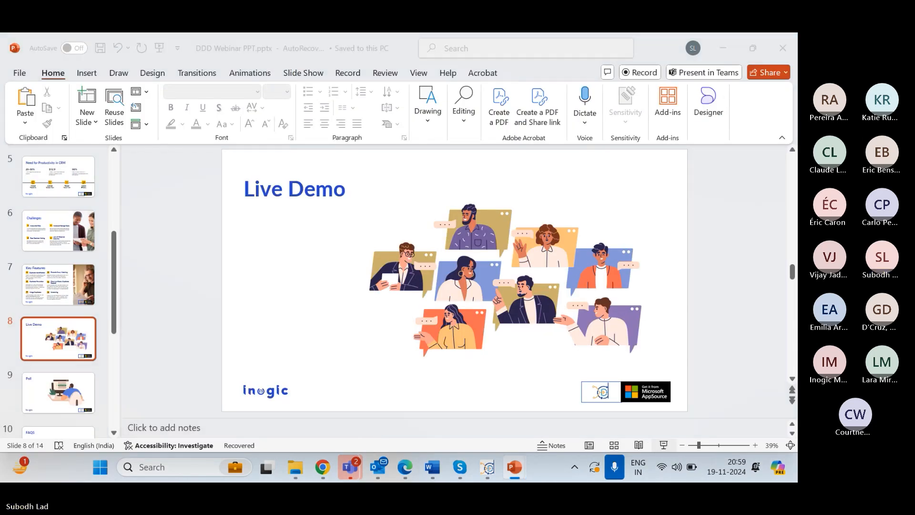
{"action": "left_click", "coordinate": [660, 446]}
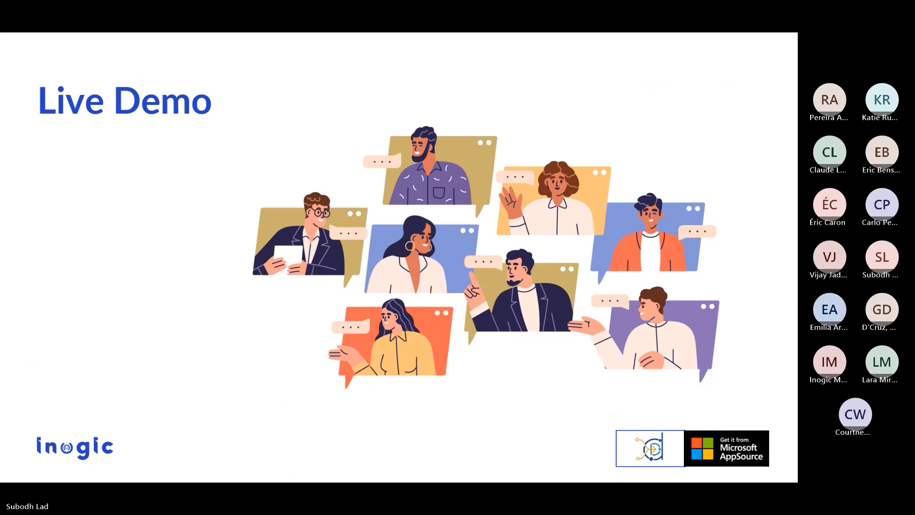
{"action": "key", "text": "Right"}
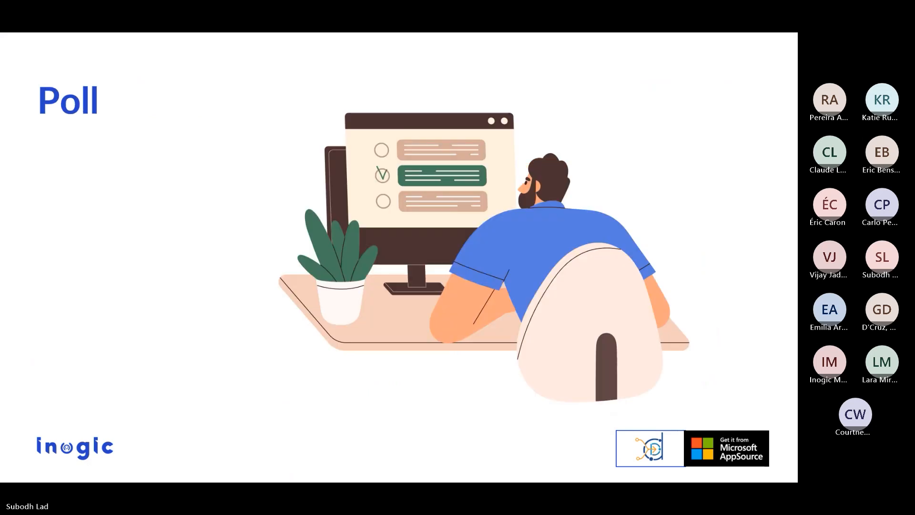